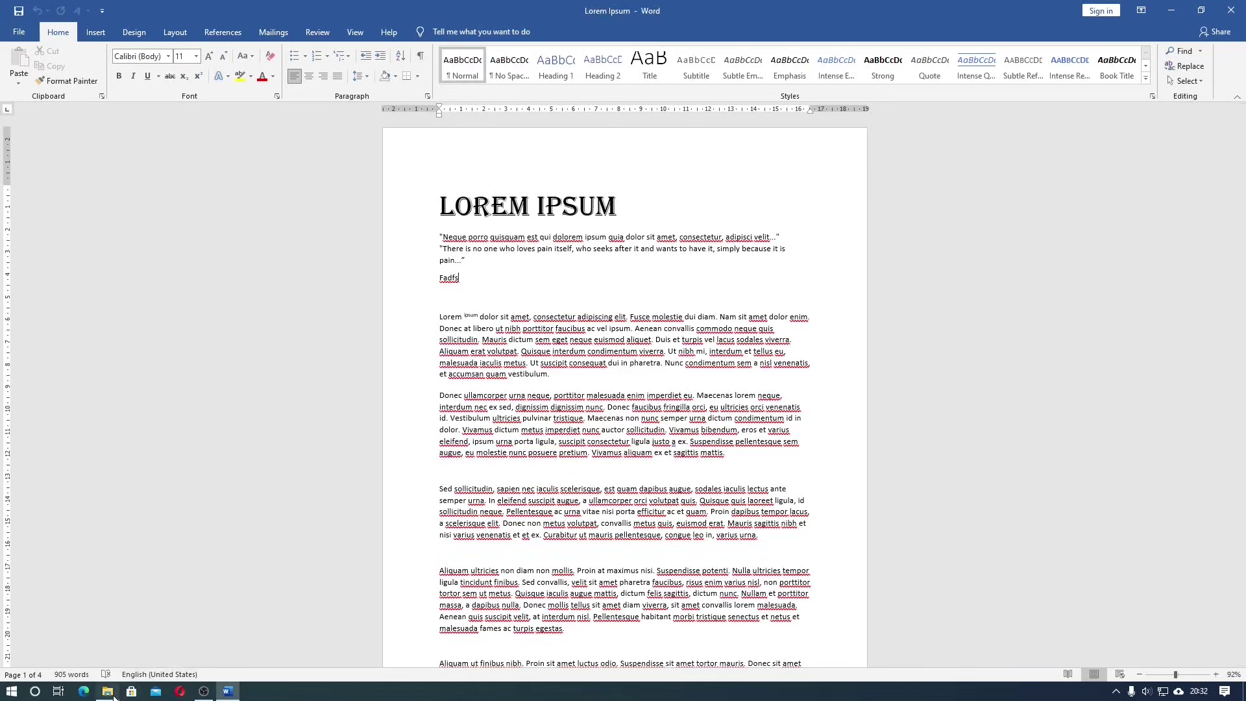
Step: Open File Explorer on the New folder (2) folder containing the Lorem Ipsum file
{"action": "left_click", "coordinate": [108, 691]}
{"action": "mouse_move", "coordinate": [754, 225]}
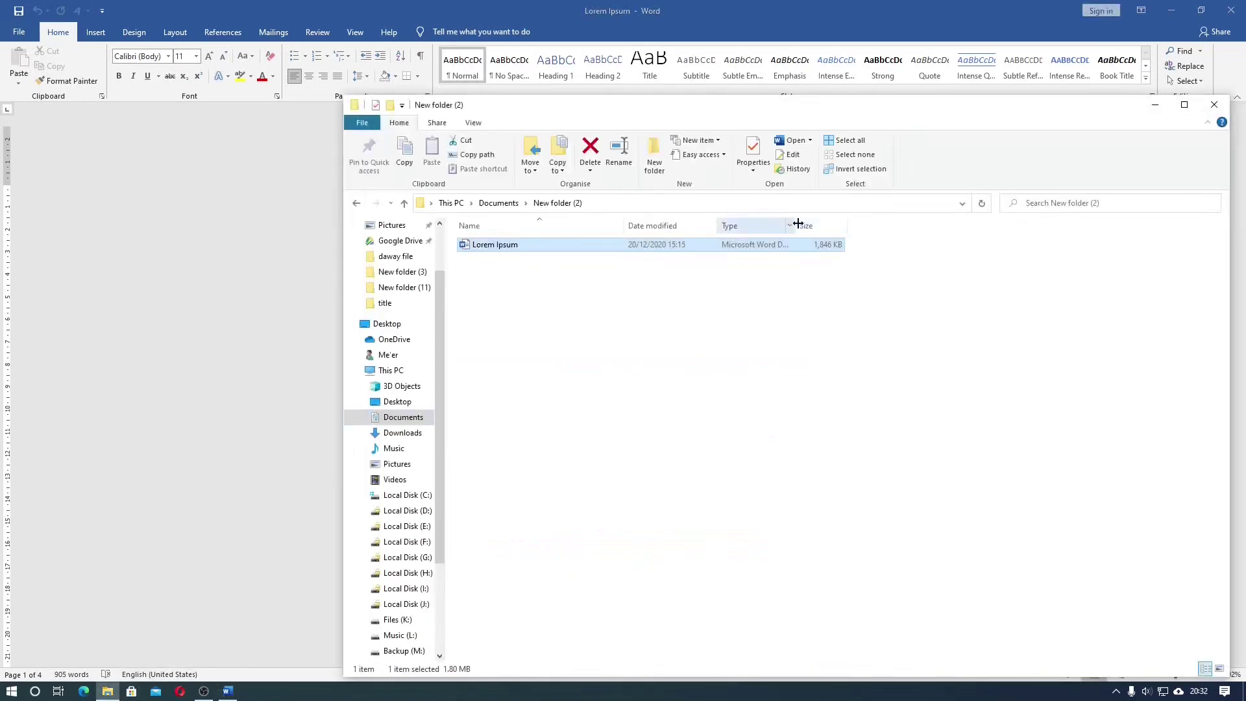
Step: Check in Lorem Ipsum's Properties that it is a .docx Word document, then return to Word
{"action": "left_click_drag", "start_coordinate": [798, 224], "coordinate": [862, 224]}
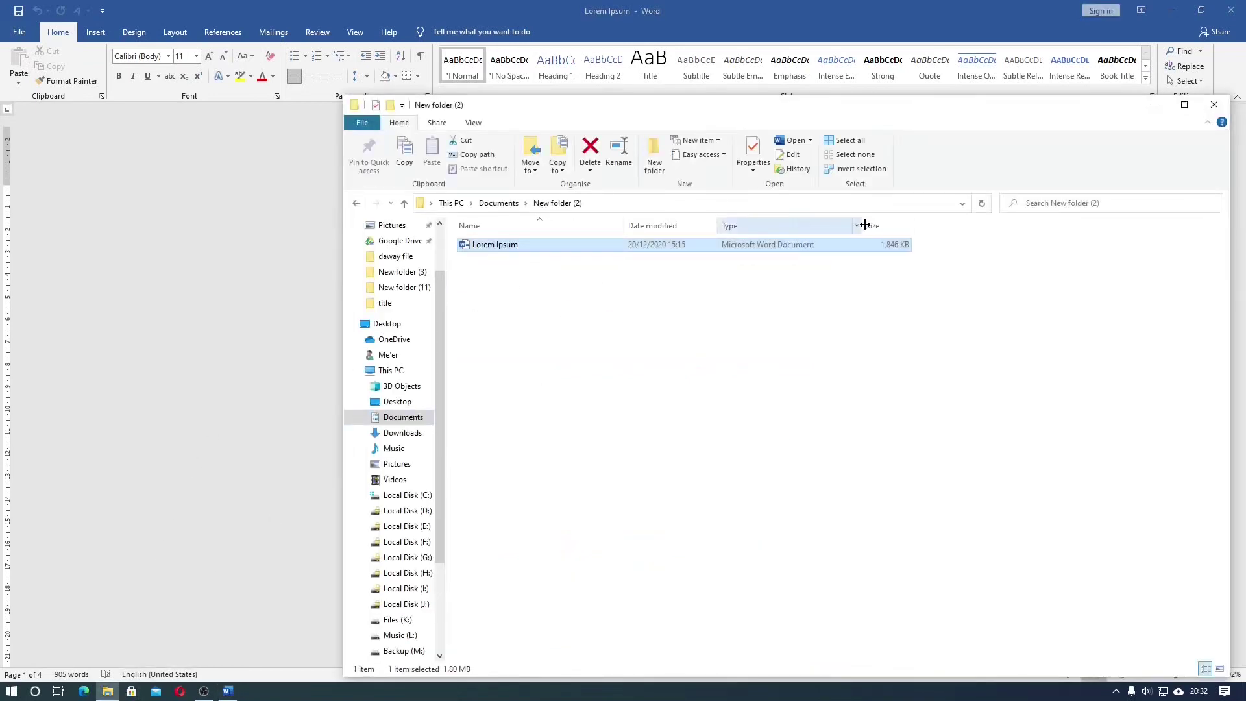
{"action": "right_click", "coordinate": [712, 243]}
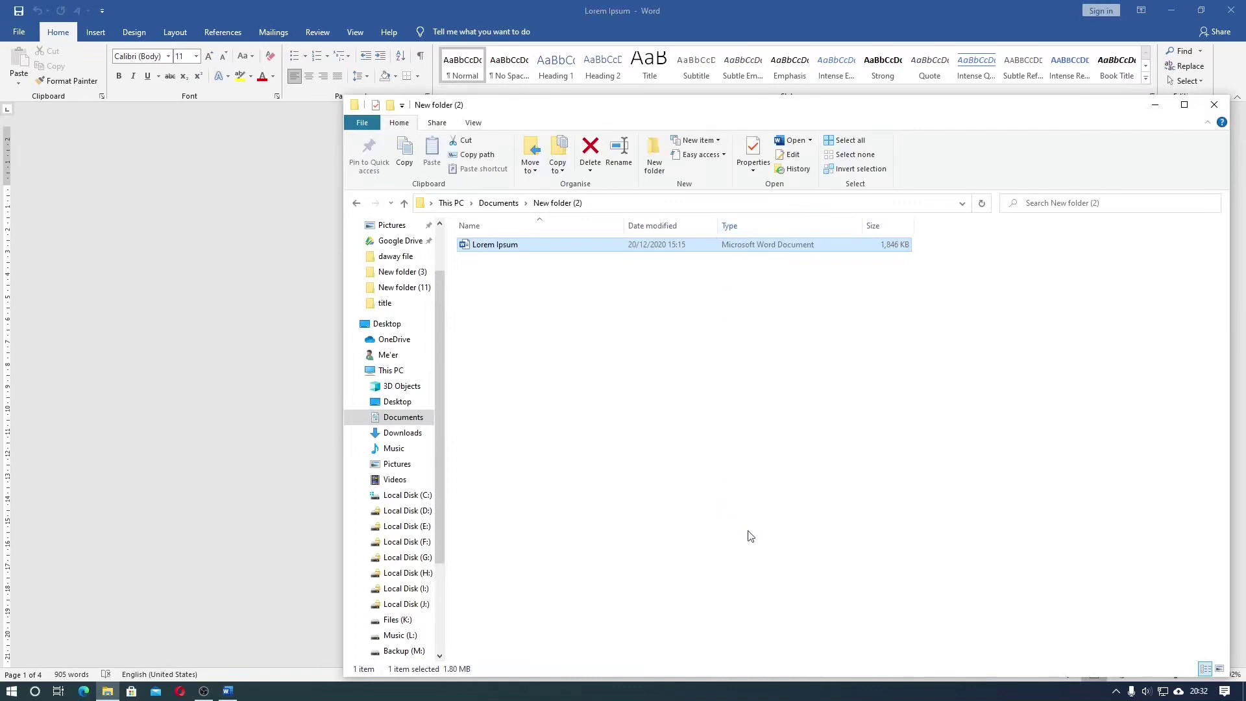
{"action": "left_click", "coordinate": [752, 578]}
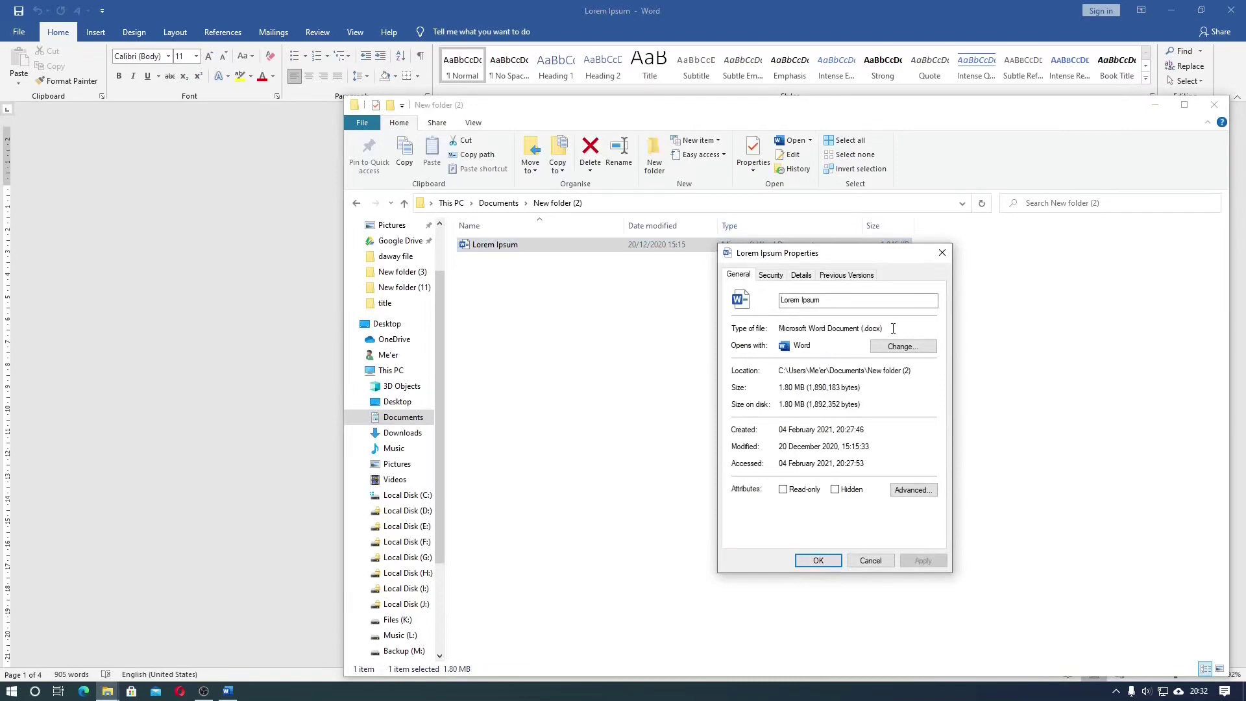
{"action": "left_click", "coordinate": [871, 562]}
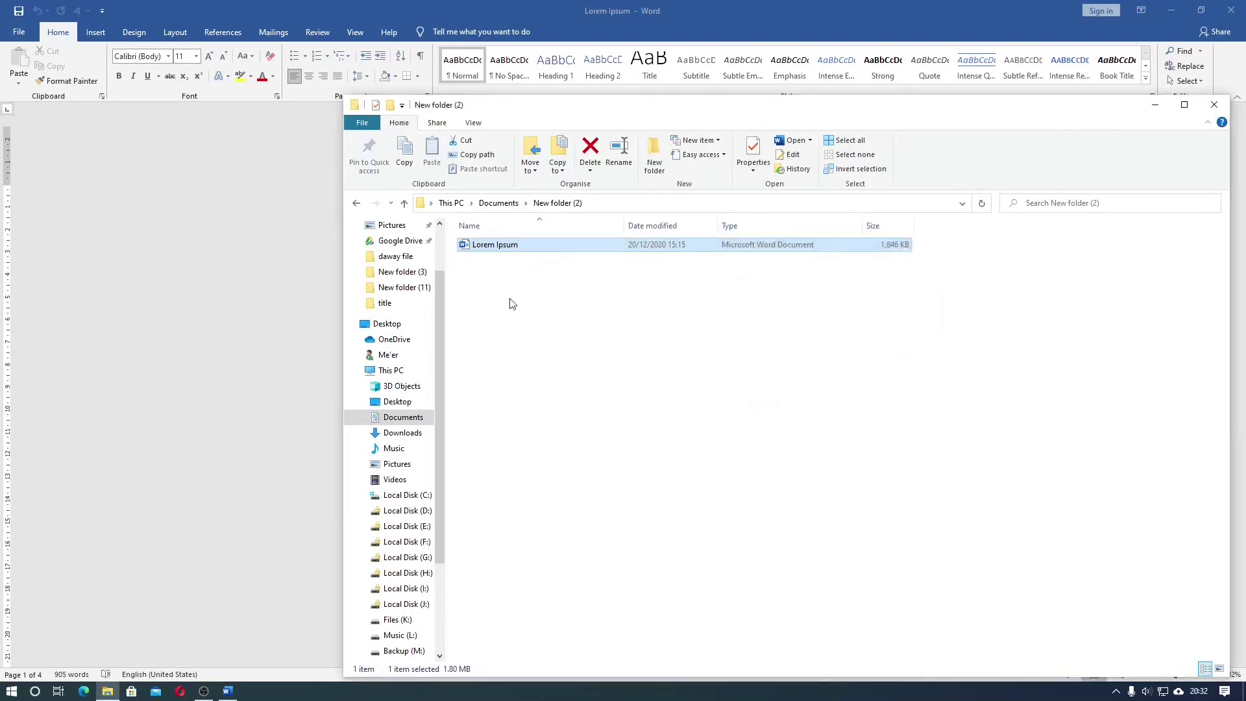
{"action": "left_click", "coordinate": [244, 6]}
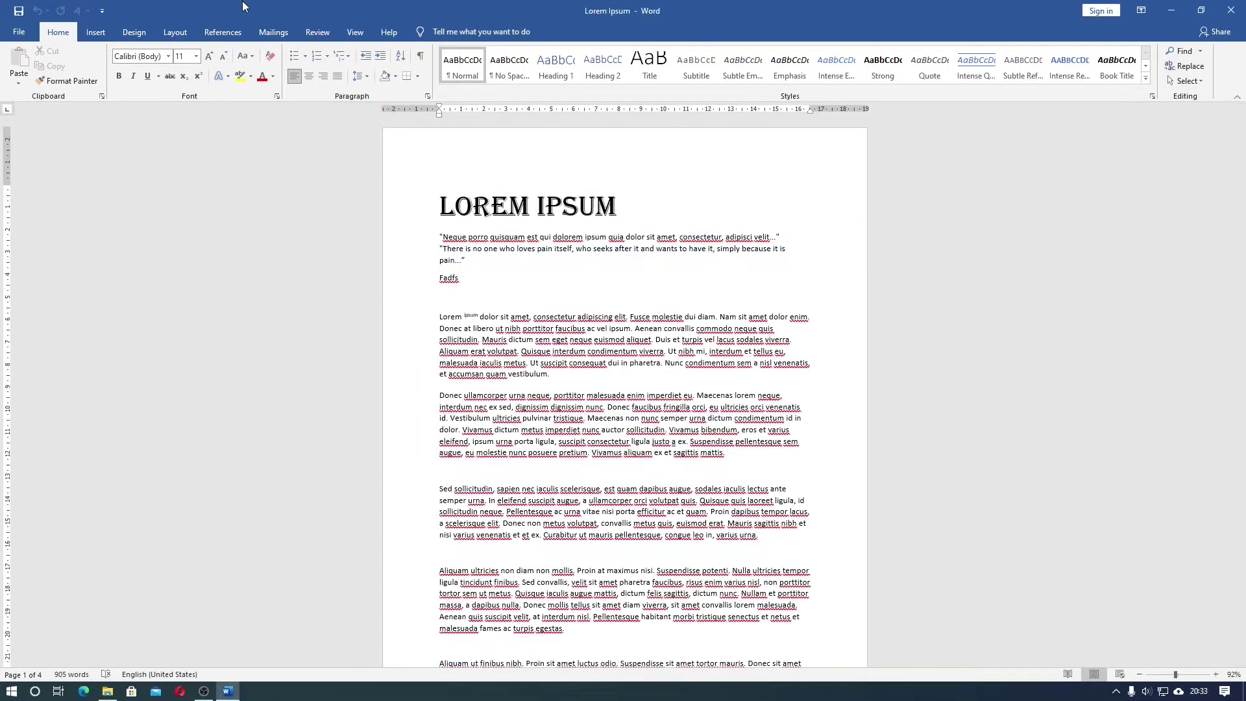
Step: Choose Export > Change File Type > Word 97-2003 Document to bring up Save As
{"action": "left_click", "coordinate": [16, 30]}
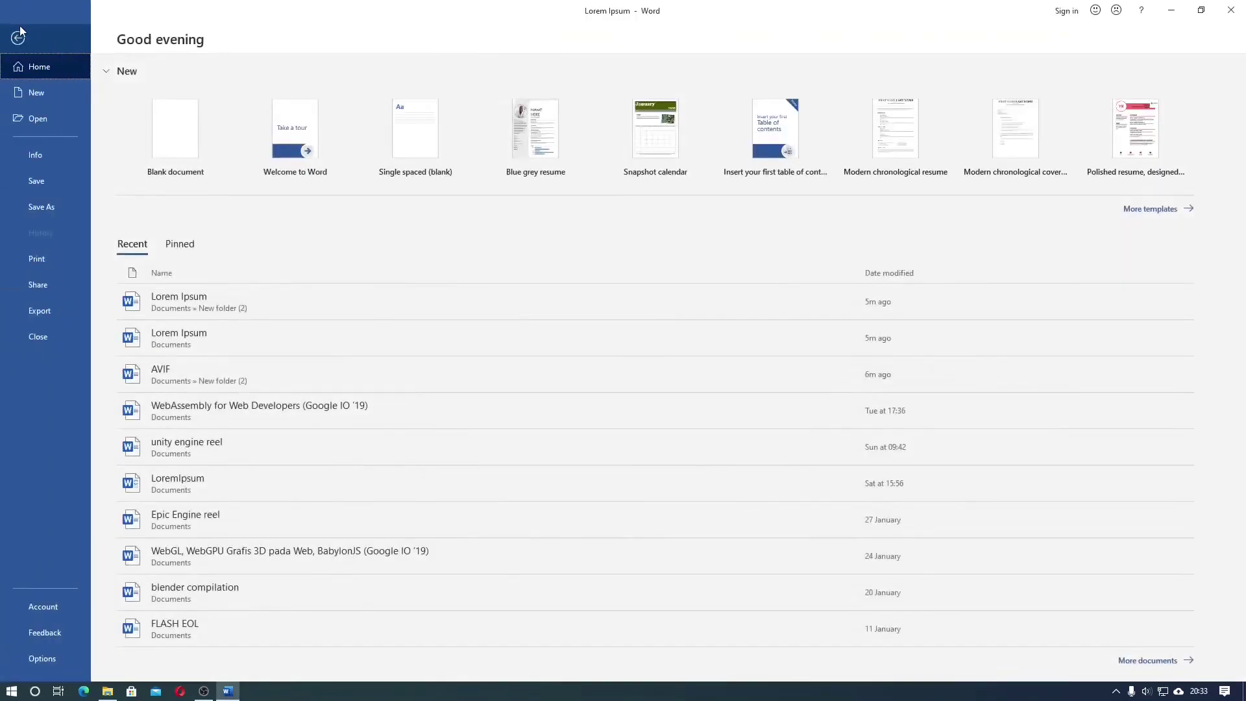
{"action": "left_click", "coordinate": [41, 302]}
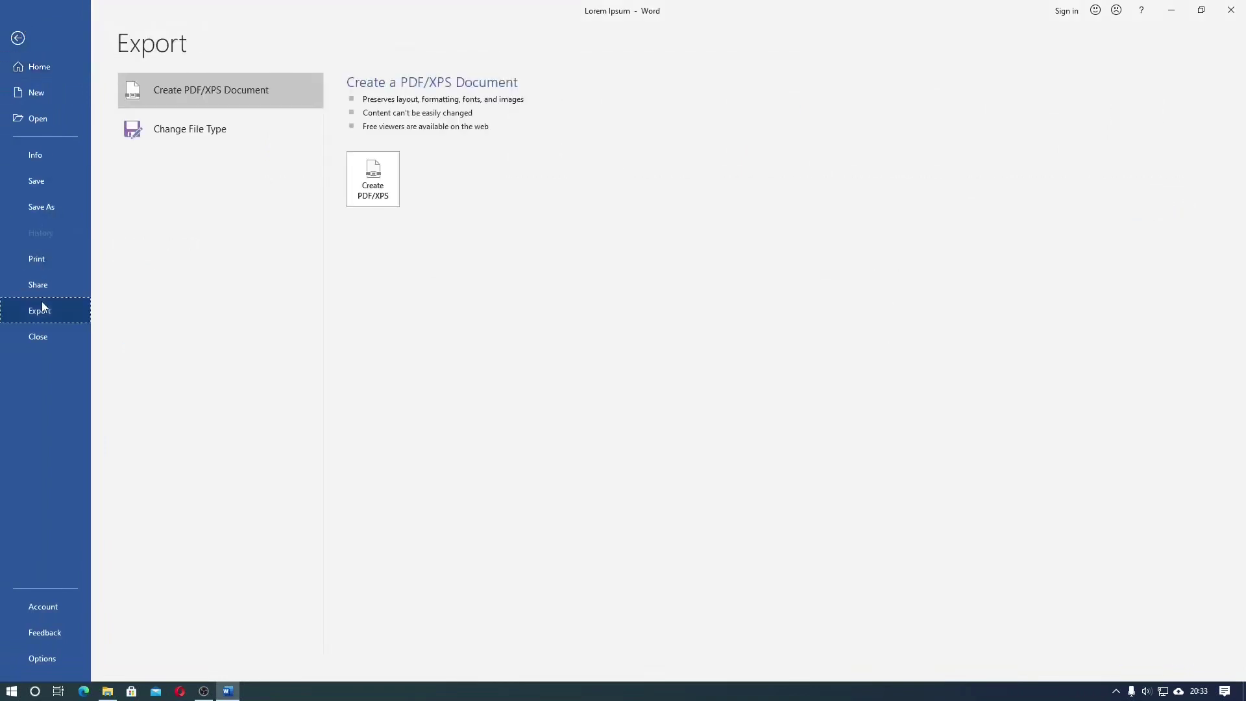
{"action": "left_click", "coordinate": [197, 130]}
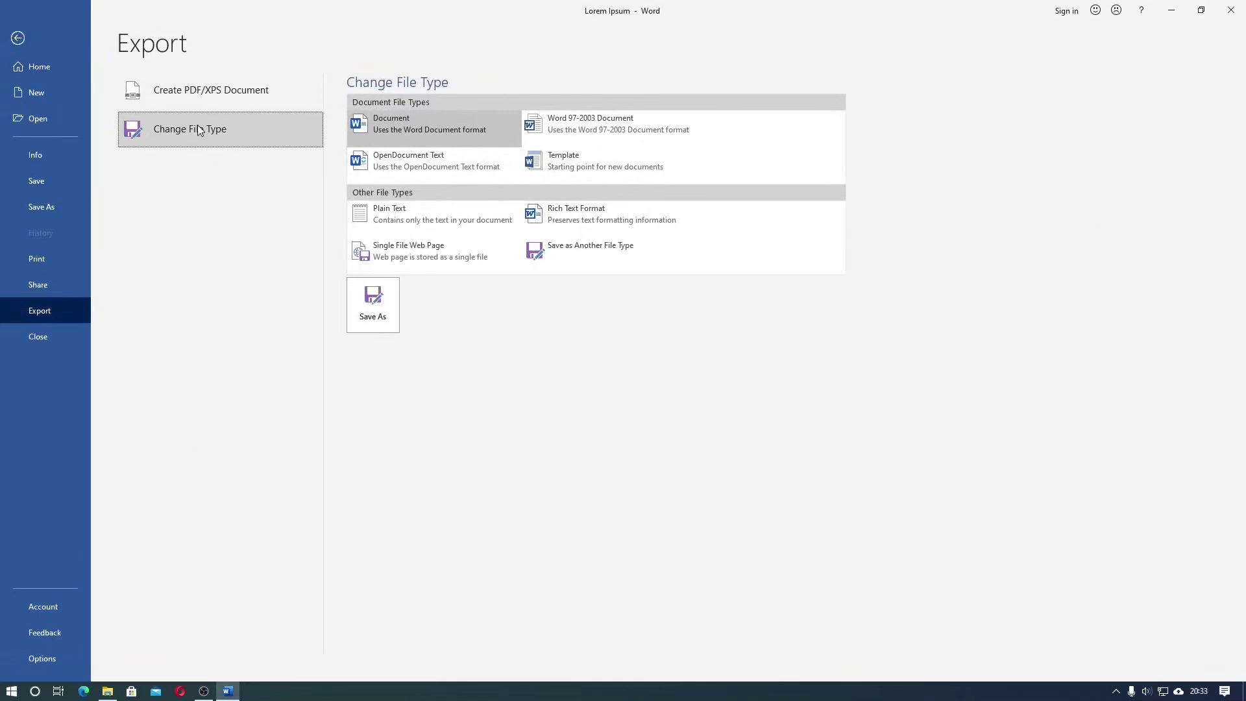
{"action": "left_click", "coordinate": [566, 127]}
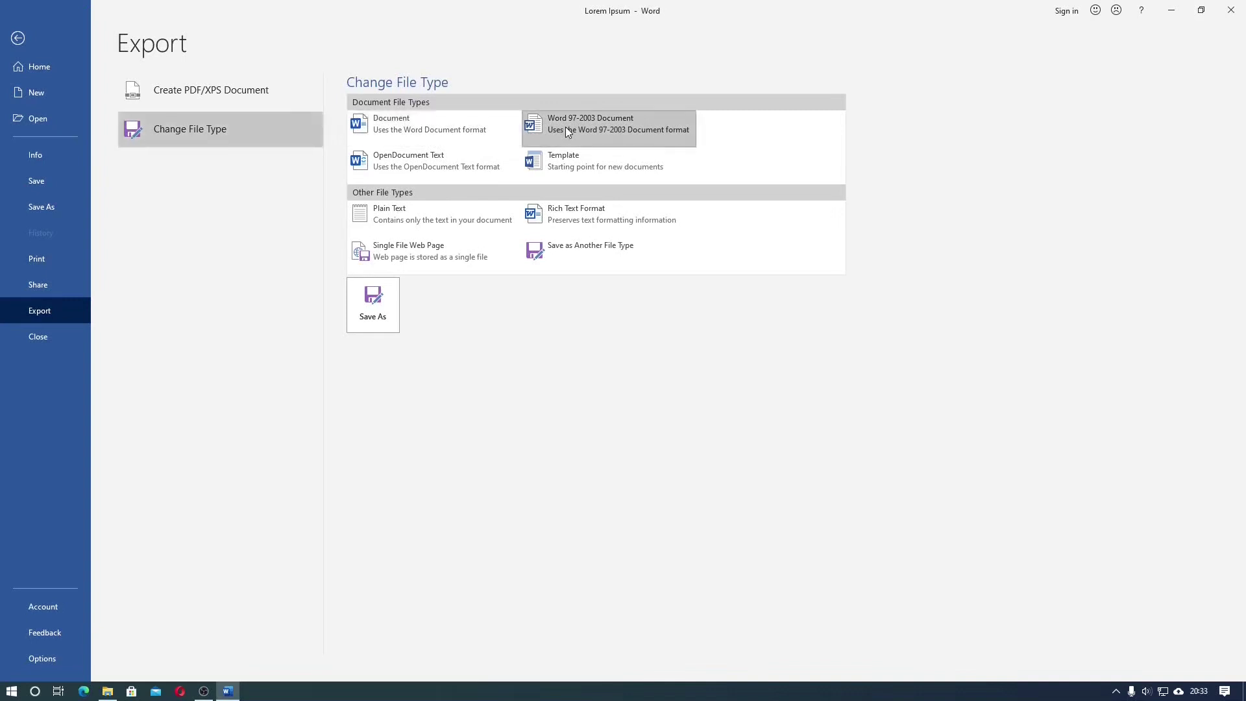
{"action": "left_click", "coordinate": [383, 316]}
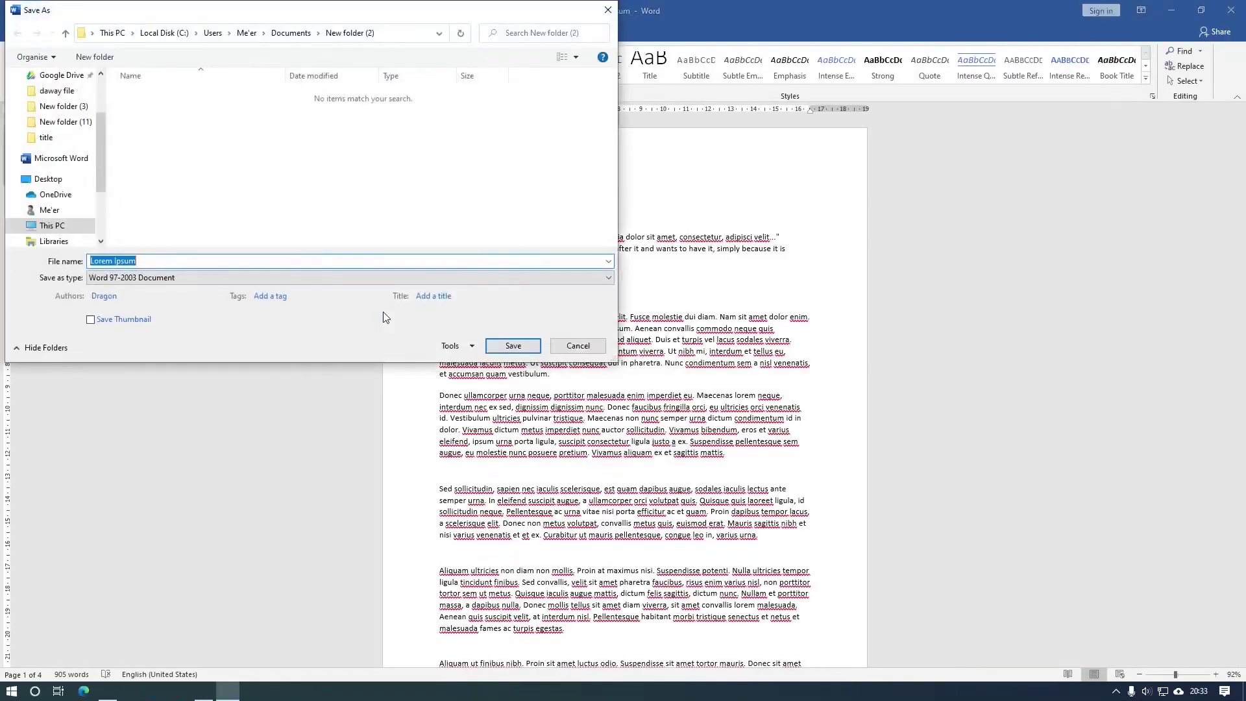
Step: Save Lorem Ipsum as a Word 97-2003 Document in New folder (2)
{"action": "left_click", "coordinate": [513, 346]}
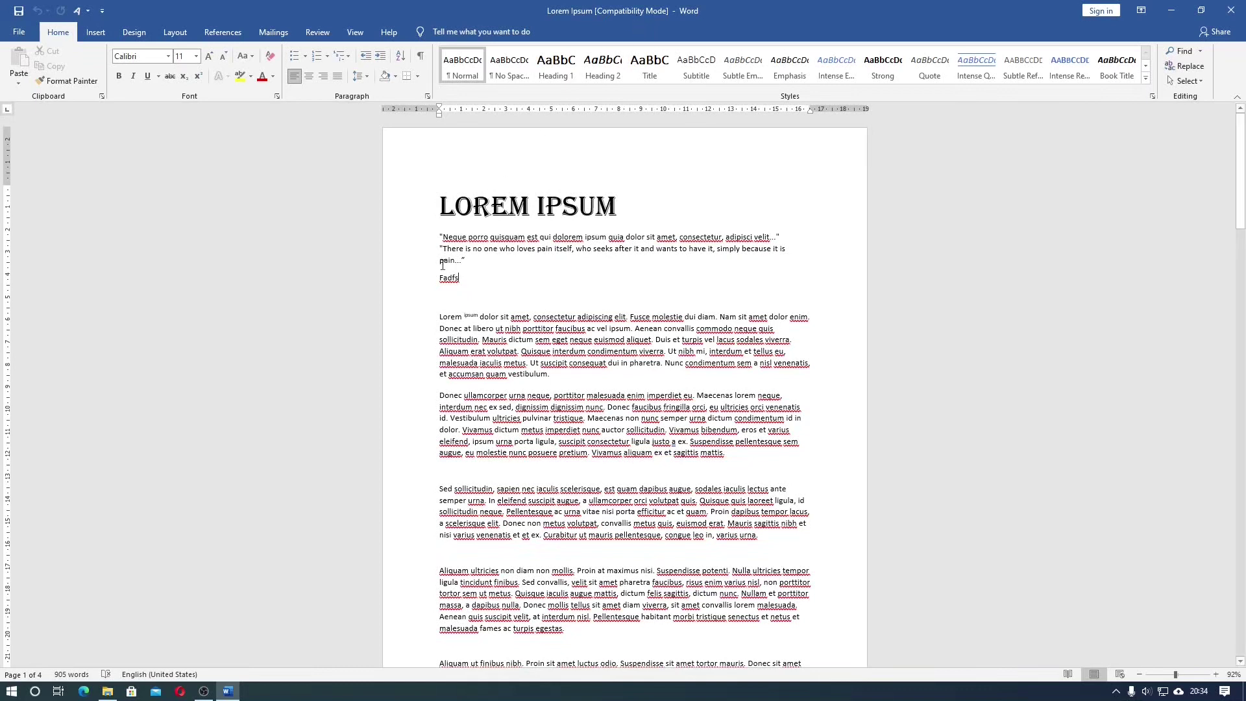
Step: Browse the Insert, Design, Layout, References, Mailings, Review, View and Help ribbon tabs, ending on Home
{"action": "left_click", "coordinate": [90, 34]}
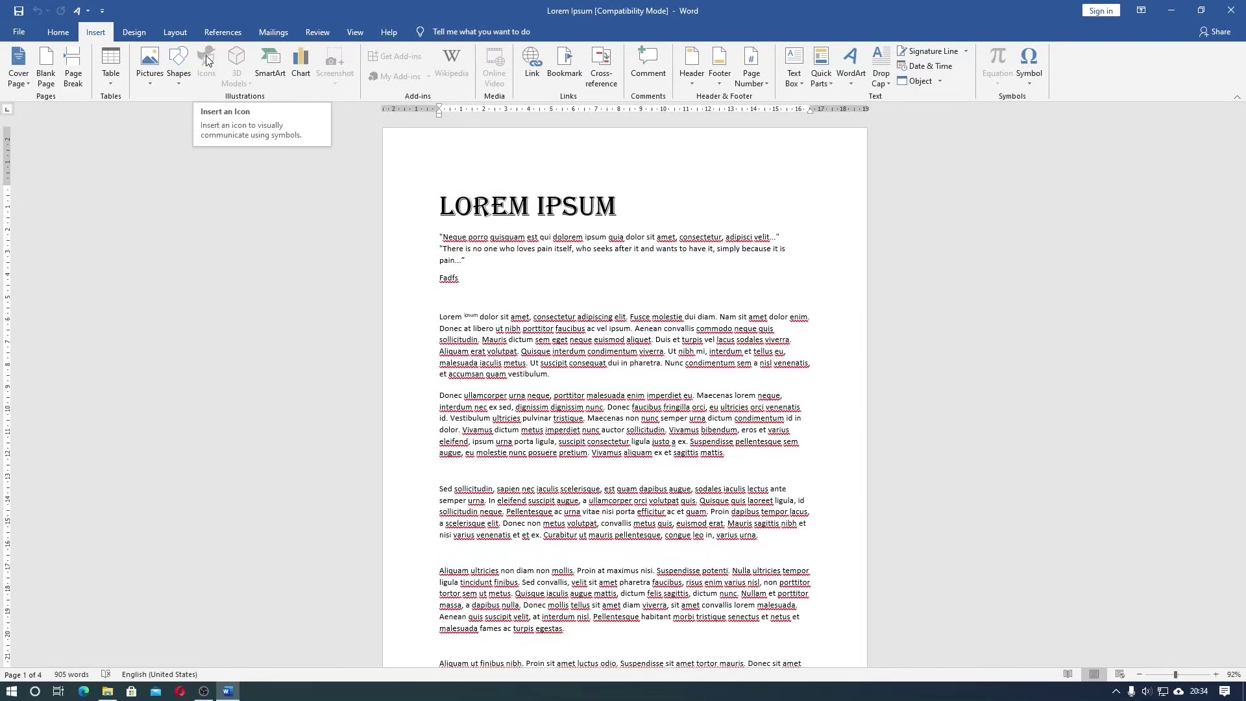
{"action": "left_click", "coordinate": [135, 32]}
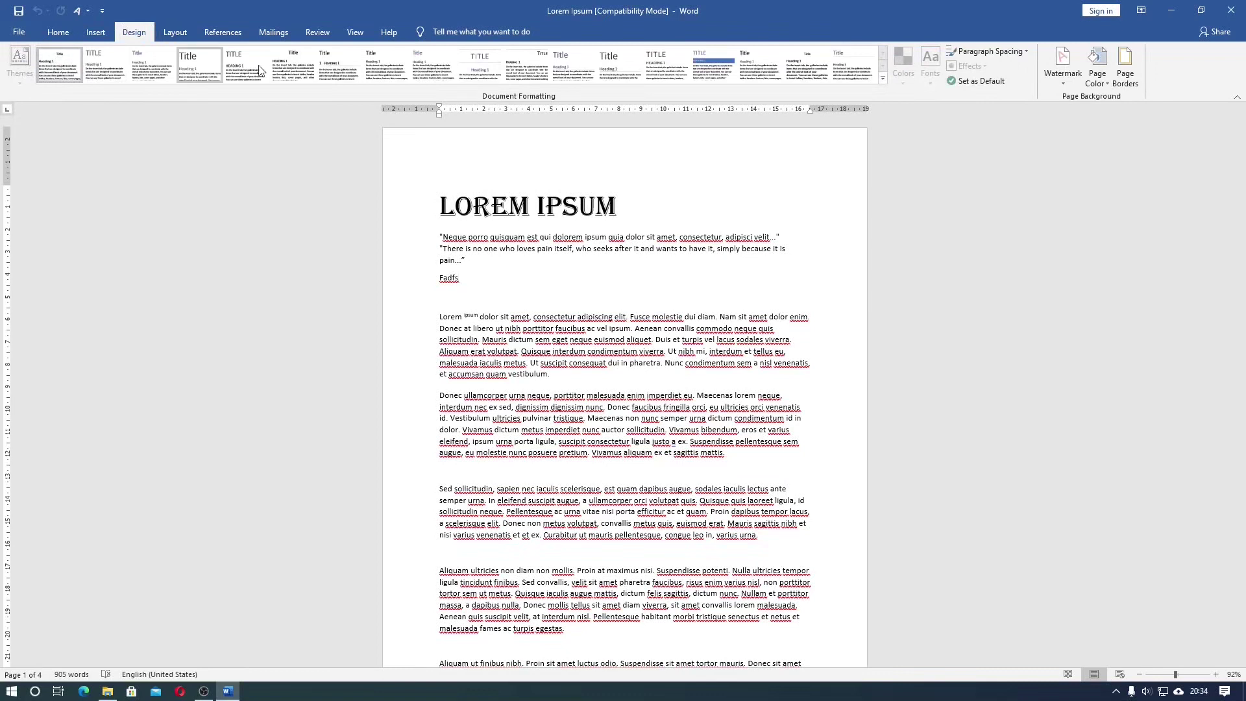
{"action": "left_click", "coordinate": [169, 29]}
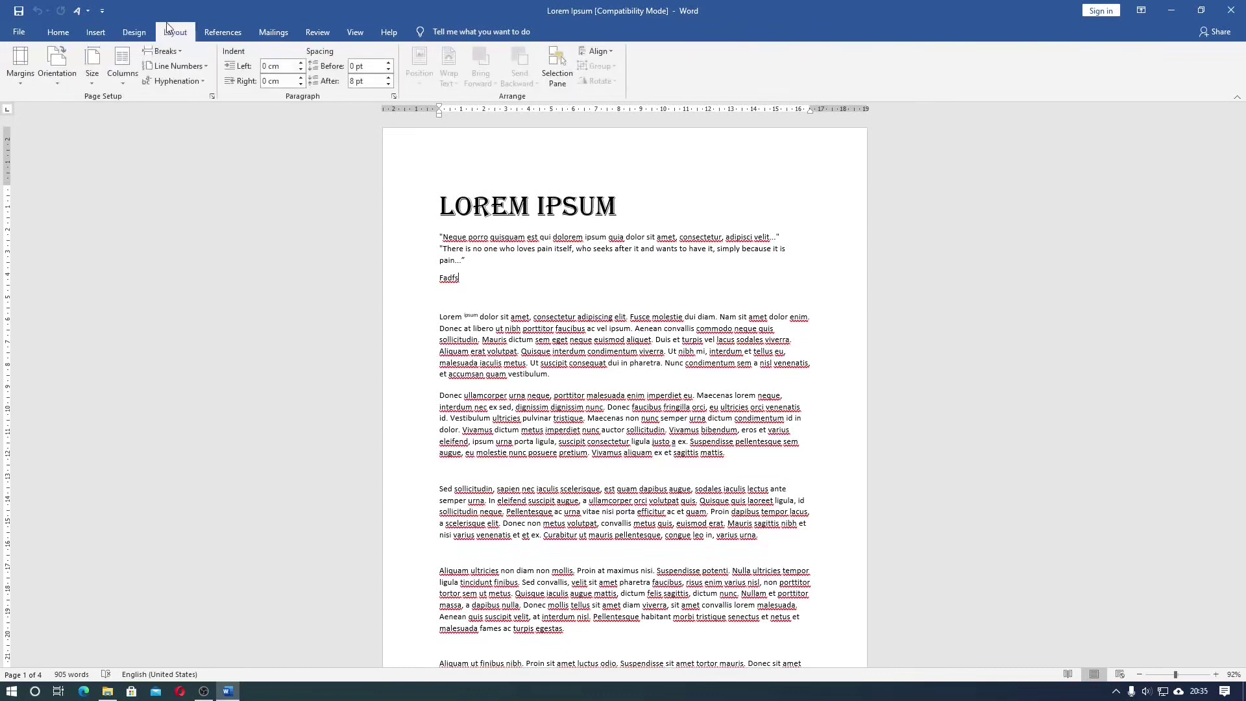
{"action": "left_click", "coordinate": [220, 32]}
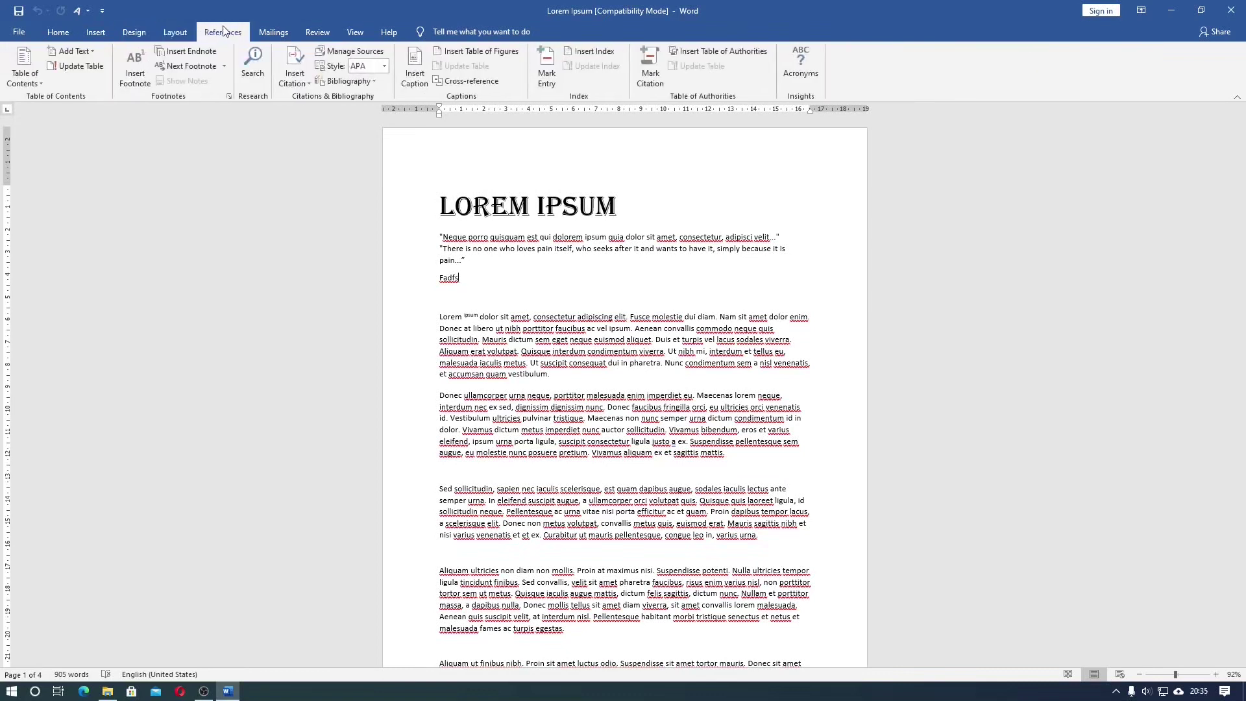
{"action": "left_click", "coordinate": [257, 33]}
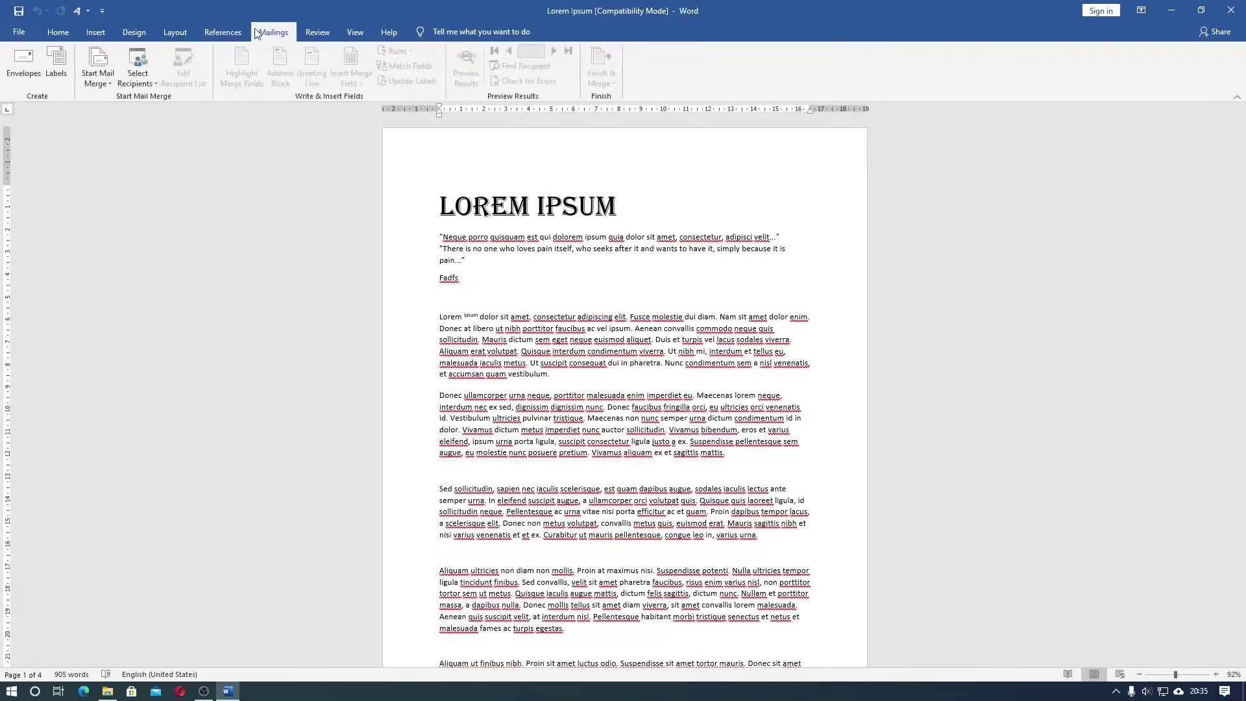
{"action": "left_click", "coordinate": [315, 33]}
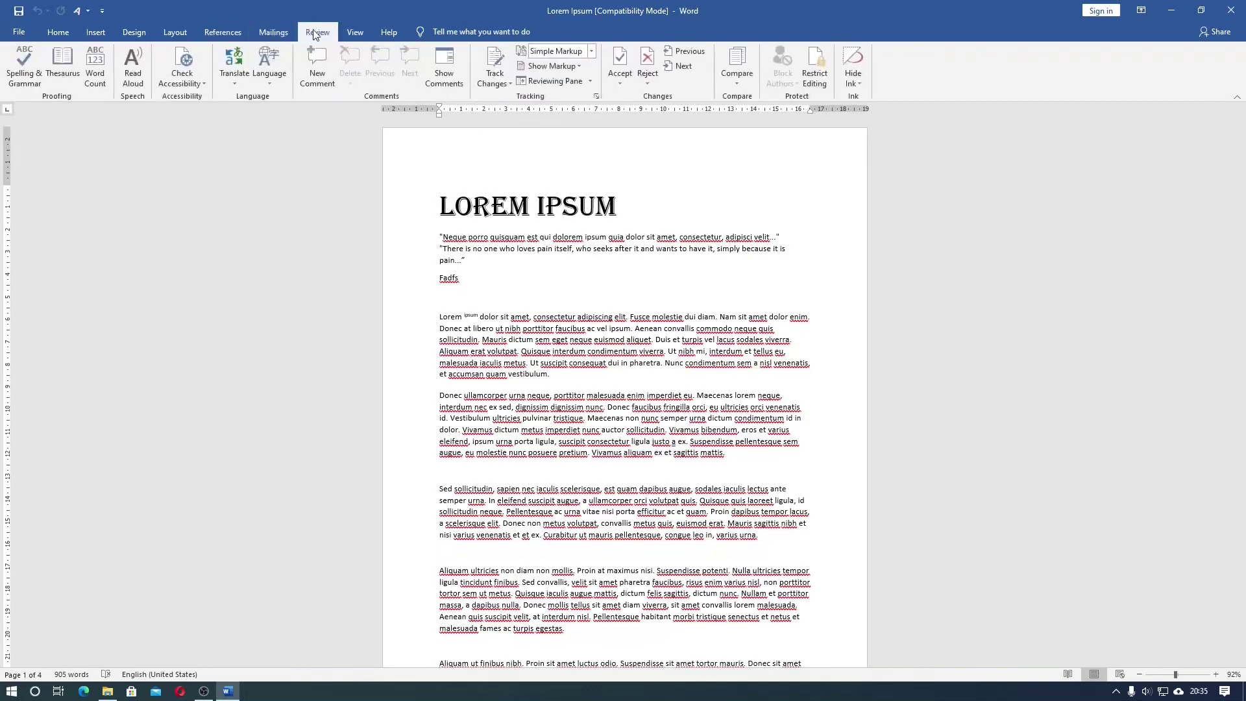
{"action": "left_click", "coordinate": [351, 35]}
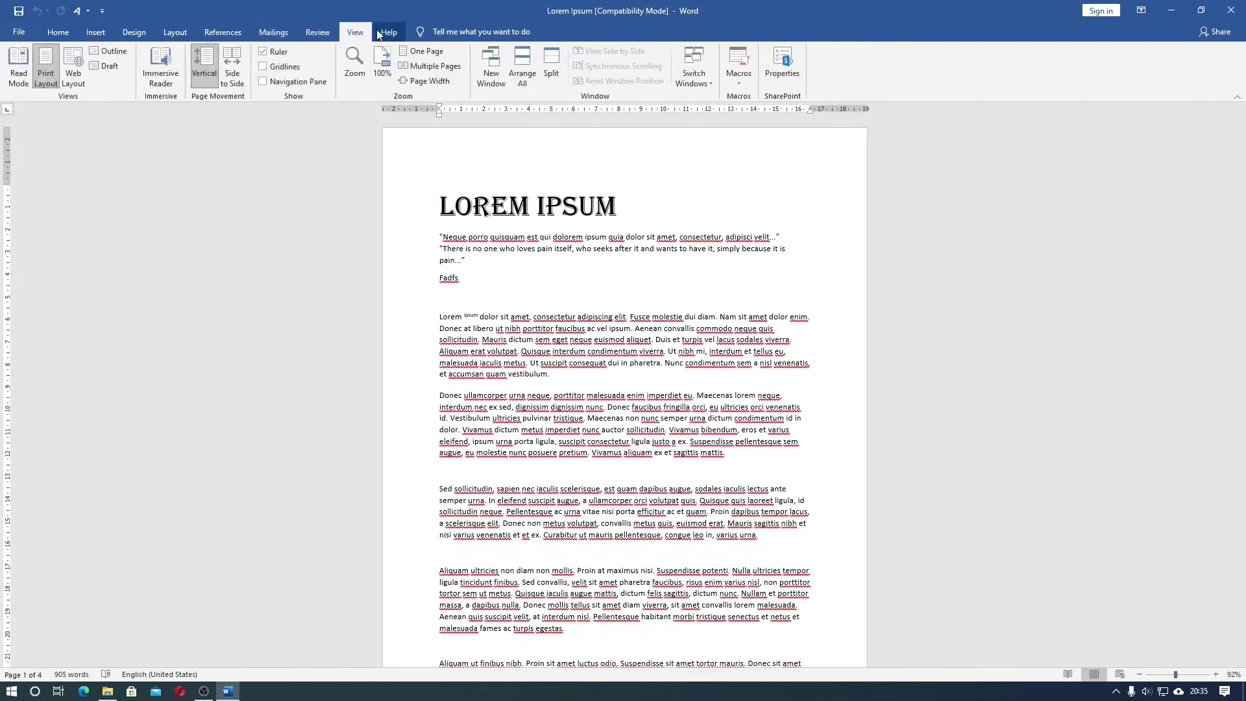
{"action": "left_click", "coordinate": [379, 33]}
{"action": "left_click", "coordinate": [61, 32]}
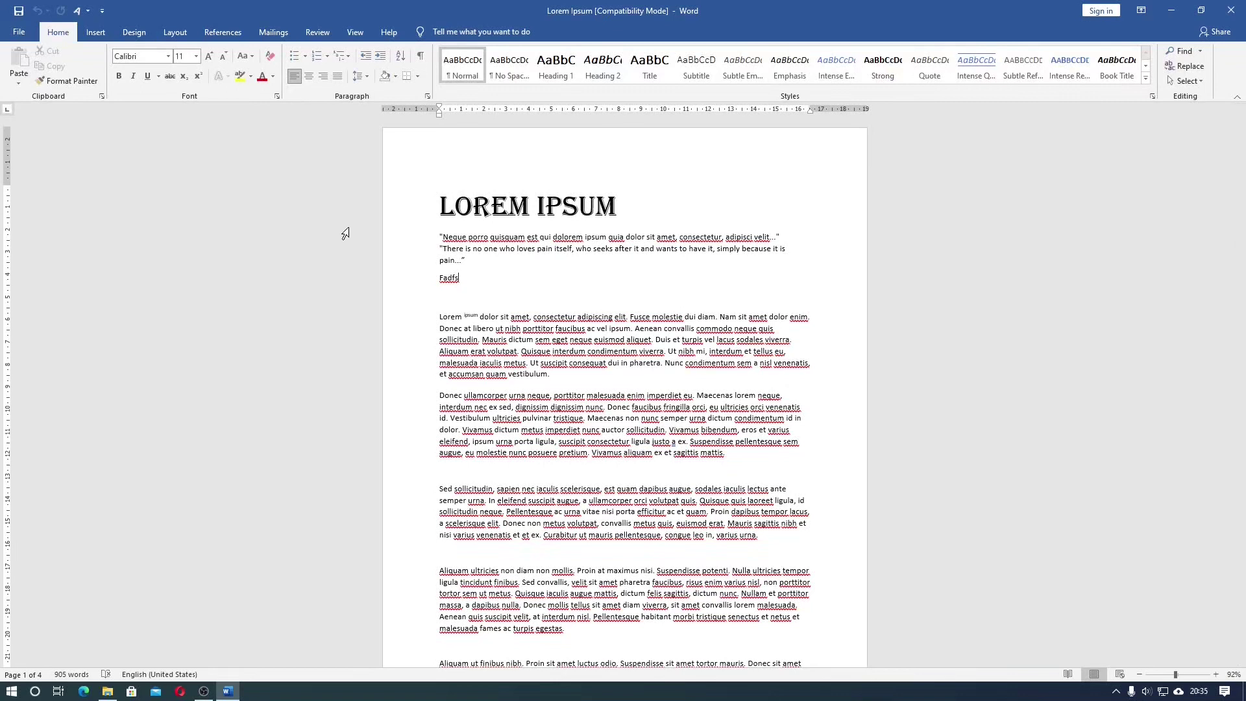
Step: Replace the LOREM IPSUM heading with a multicoloured Arial Black 36 WordArt reading 'Lorem Ipsum'
{"action": "left_click", "coordinate": [101, 35]}
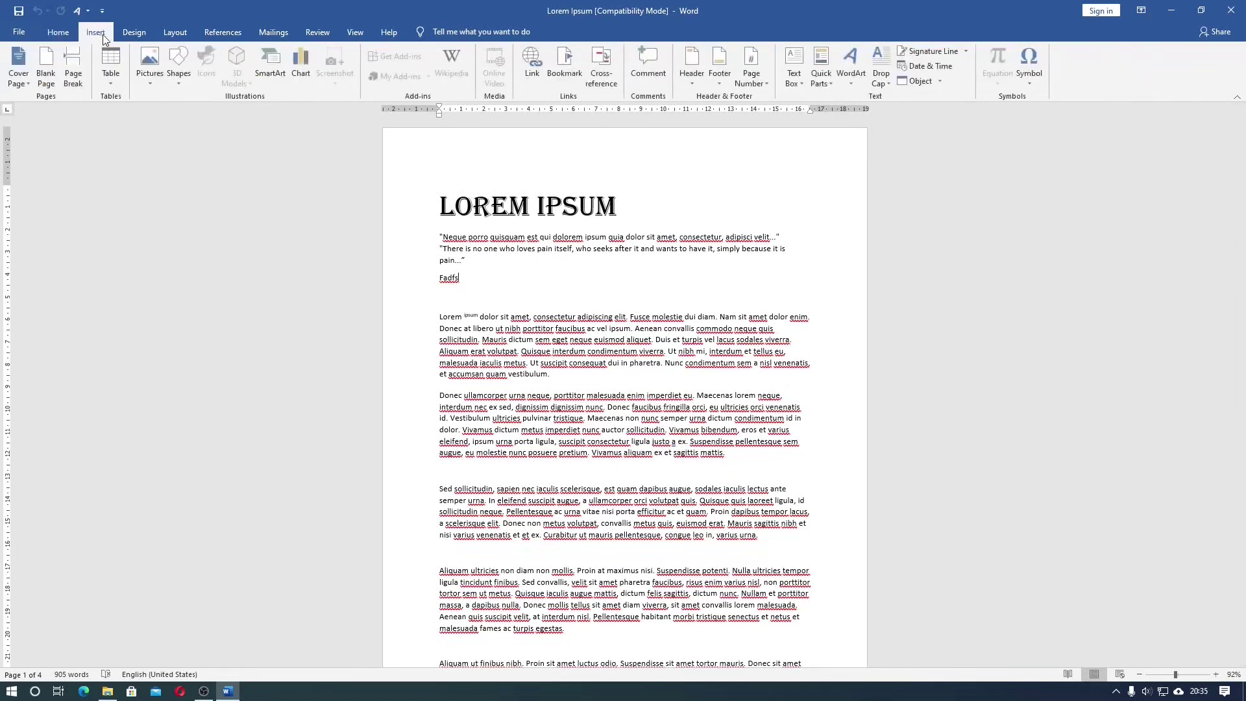
{"action": "left_click", "coordinate": [387, 208]}
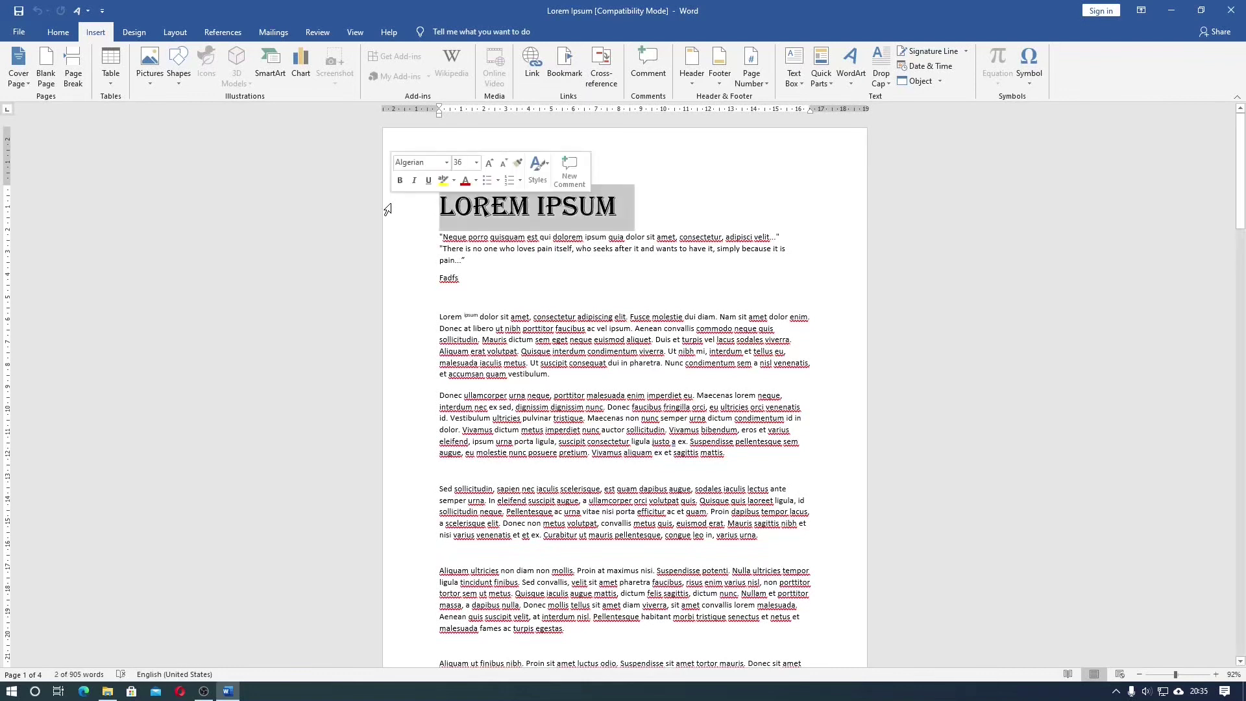
{"action": "left_click", "coordinate": [847, 83]}
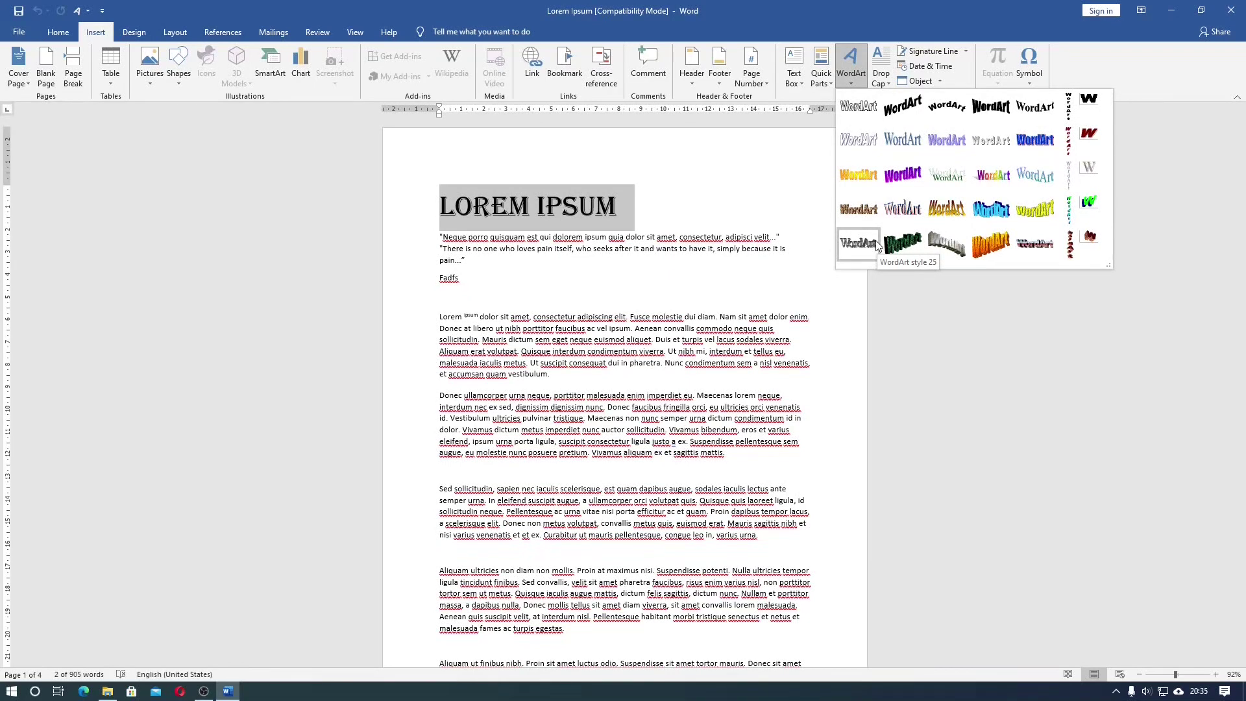
{"action": "left_click", "coordinate": [989, 175]}
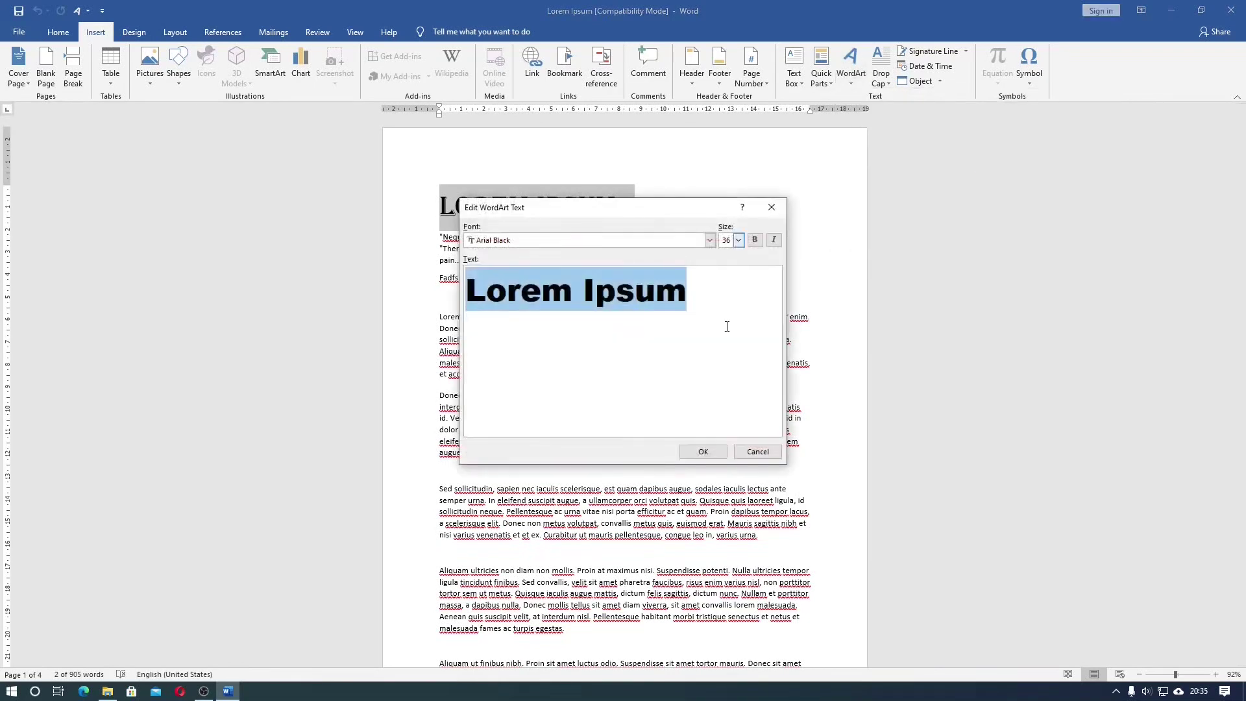
{"action": "left_click", "coordinate": [703, 452]}
Step: Apply the orange-to-yellow gradient WordArt style to the Lorem Ipsum title
{"action": "scroll", "coordinate": [652, 227], "scroll_direction": "up", "scroll_amount": 4, "text": "ctrl"}
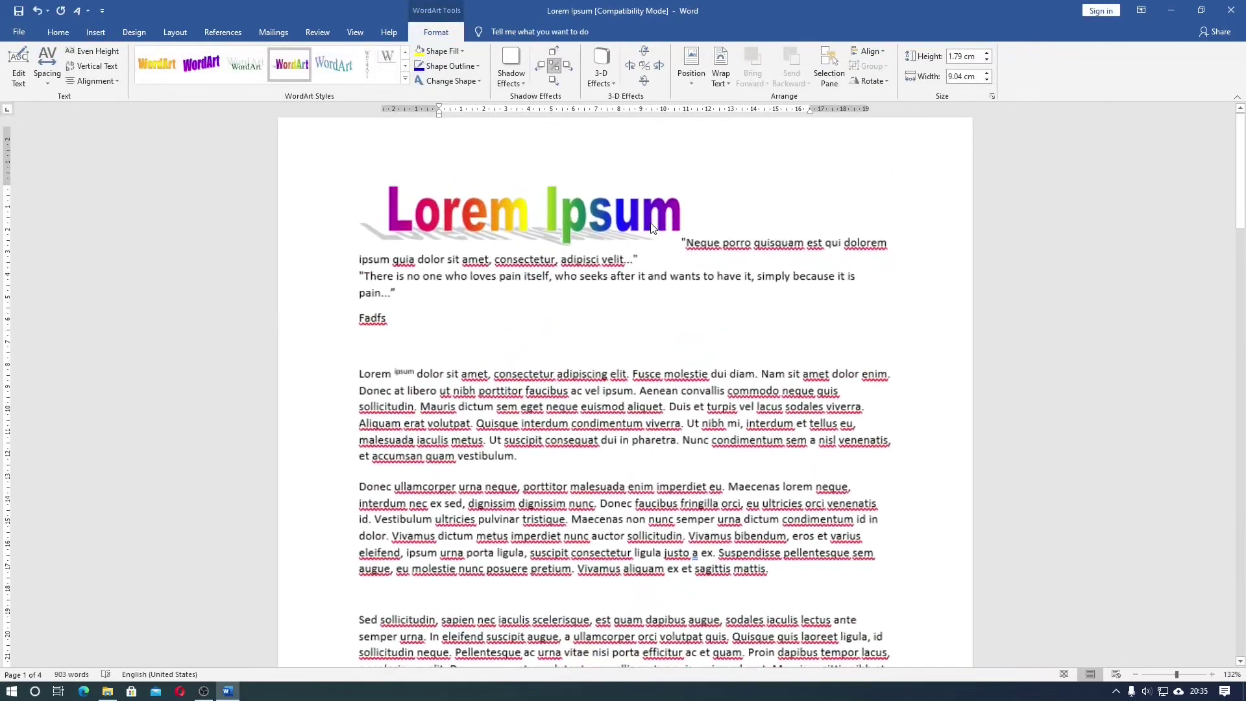
{"action": "scroll", "coordinate": [652, 227], "scroll_direction": "up", "scroll_amount": 10, "text": "ctrl"}
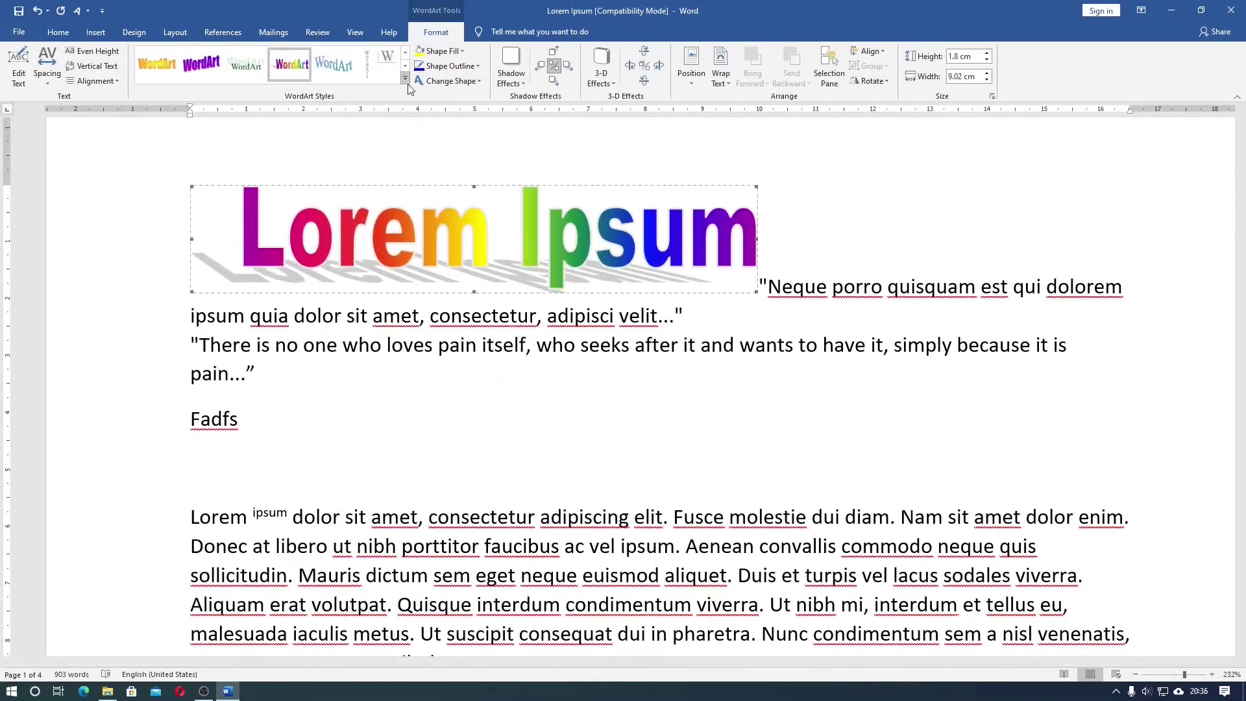
{"action": "left_click", "coordinate": [405, 79]}
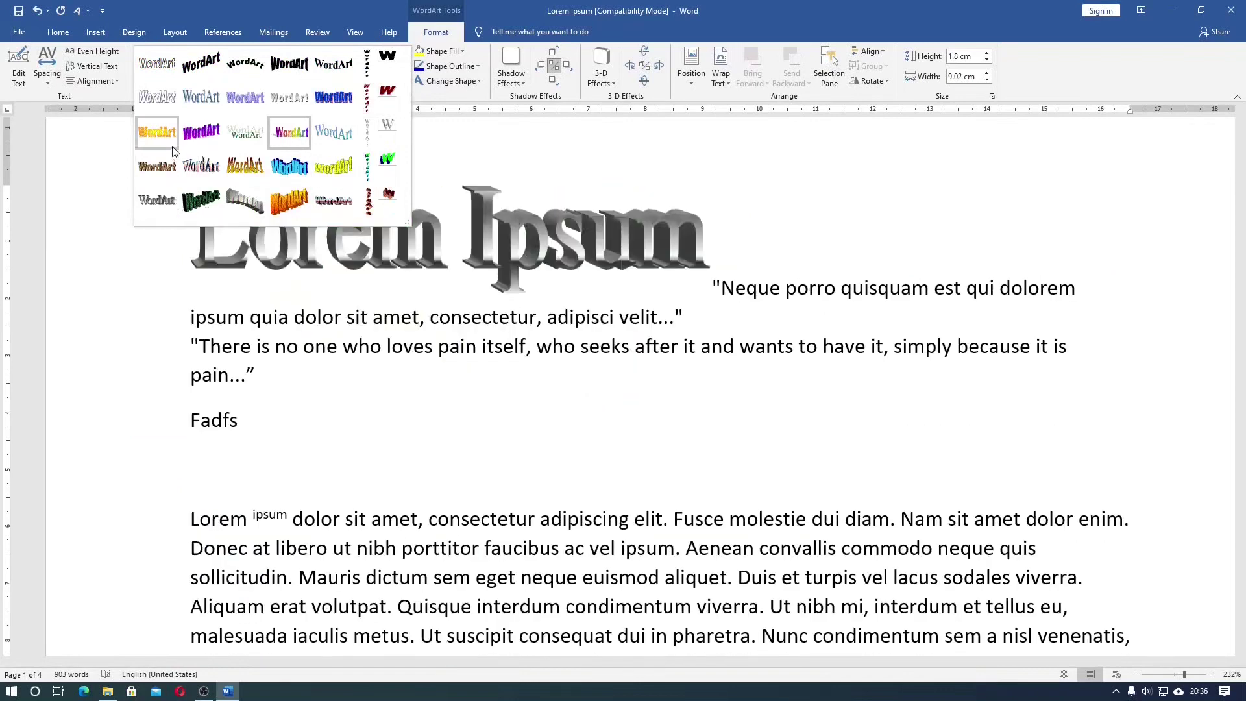
{"action": "left_click", "coordinate": [161, 136]}
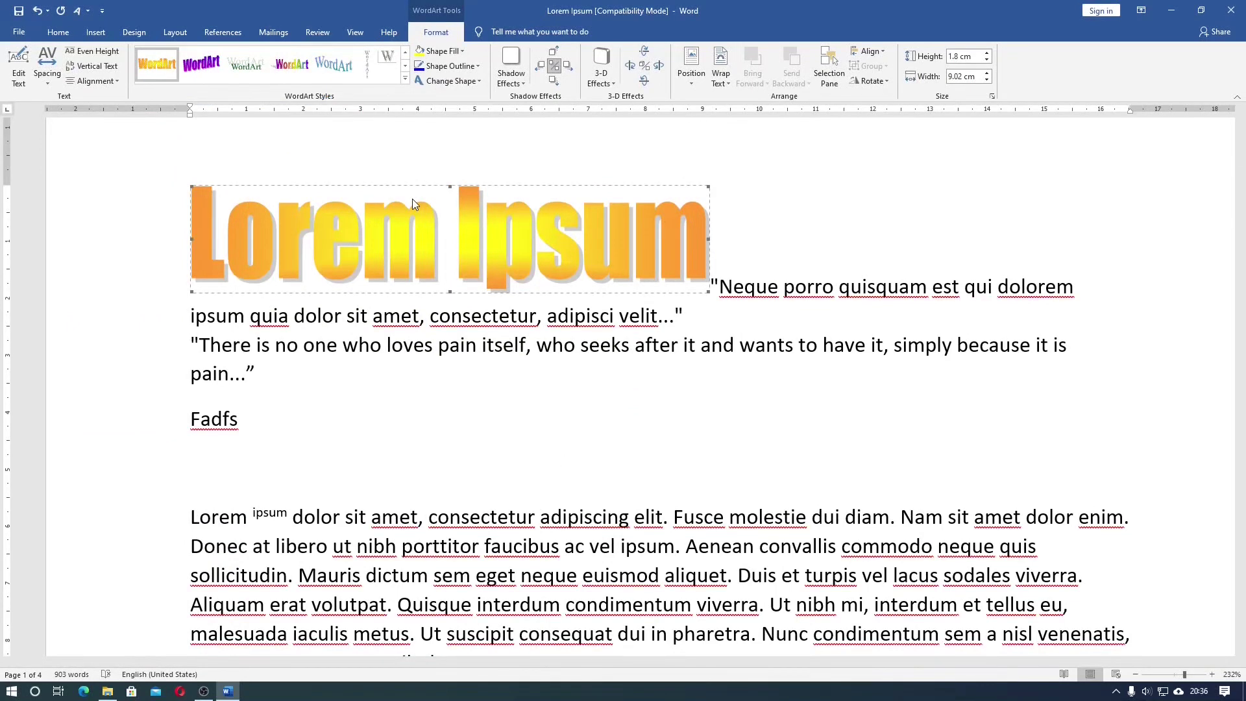
{"action": "left_click", "coordinate": [14, 12]}
Step: Save the document in the current Word Document format as 'Lorem Ipsum docx'
{"action": "left_click", "coordinate": [22, 32]}
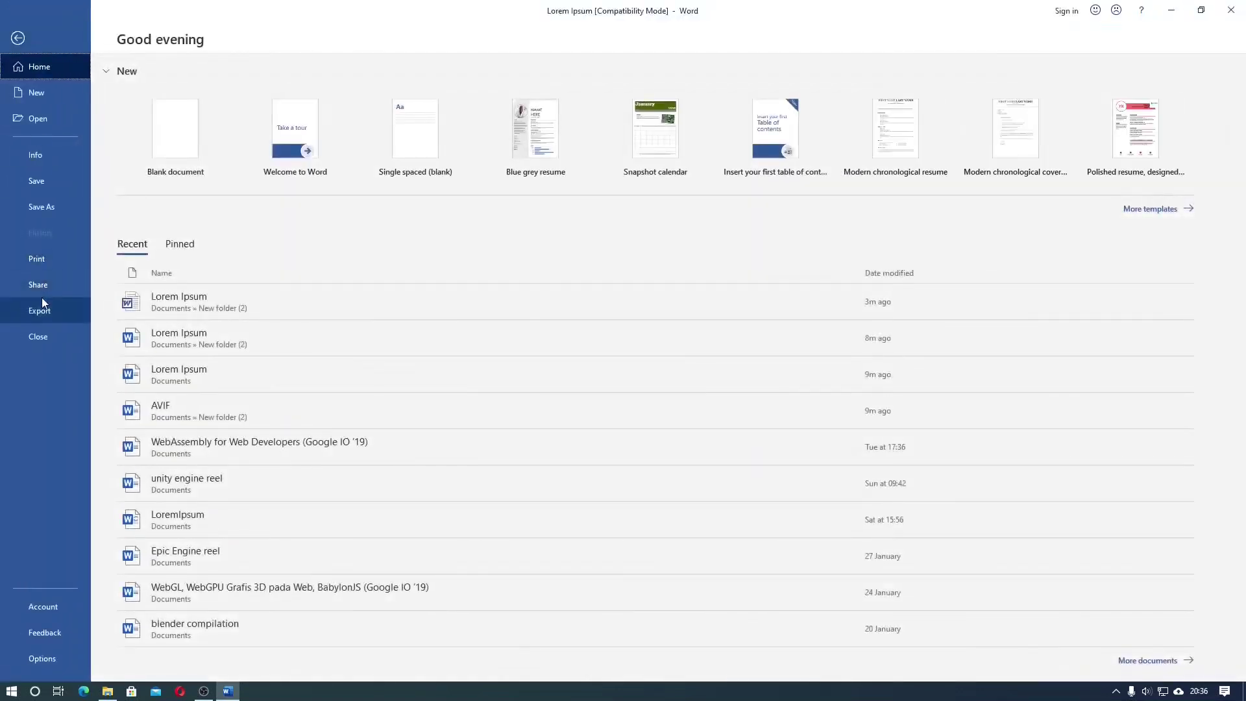
{"action": "left_click", "coordinate": [41, 305]}
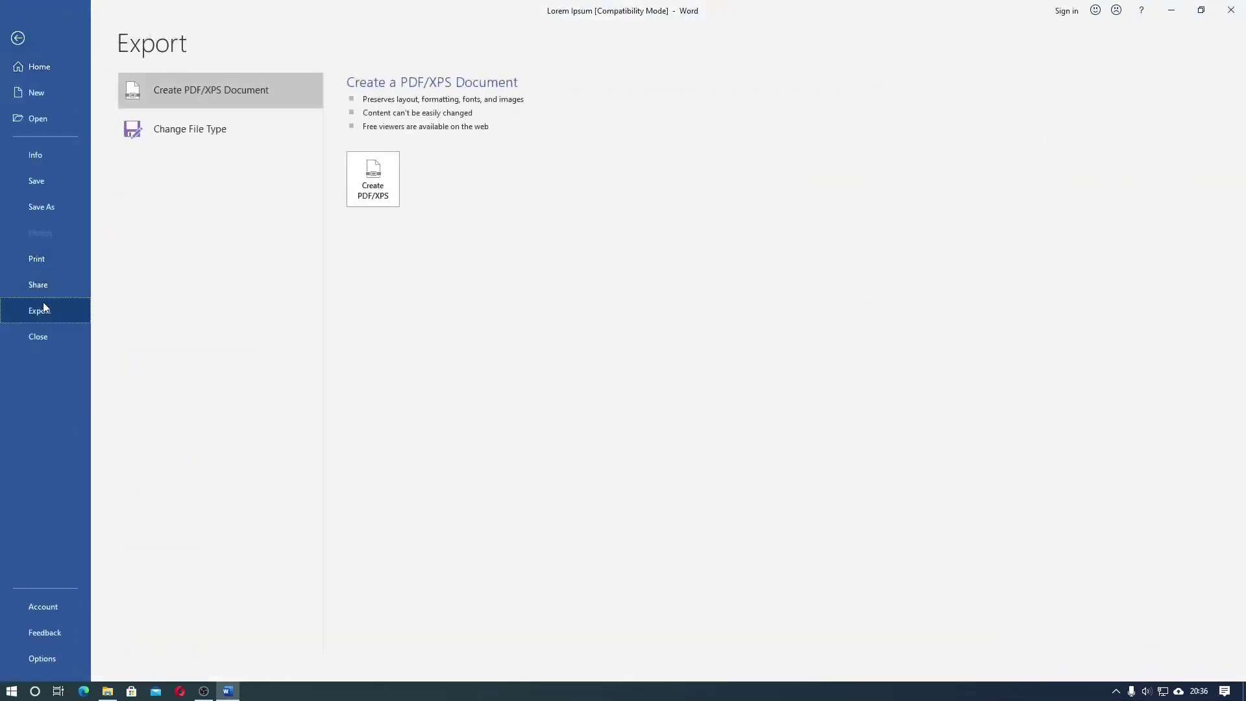
{"action": "left_click", "coordinate": [223, 130]}
{"action": "left_click", "coordinate": [375, 127]}
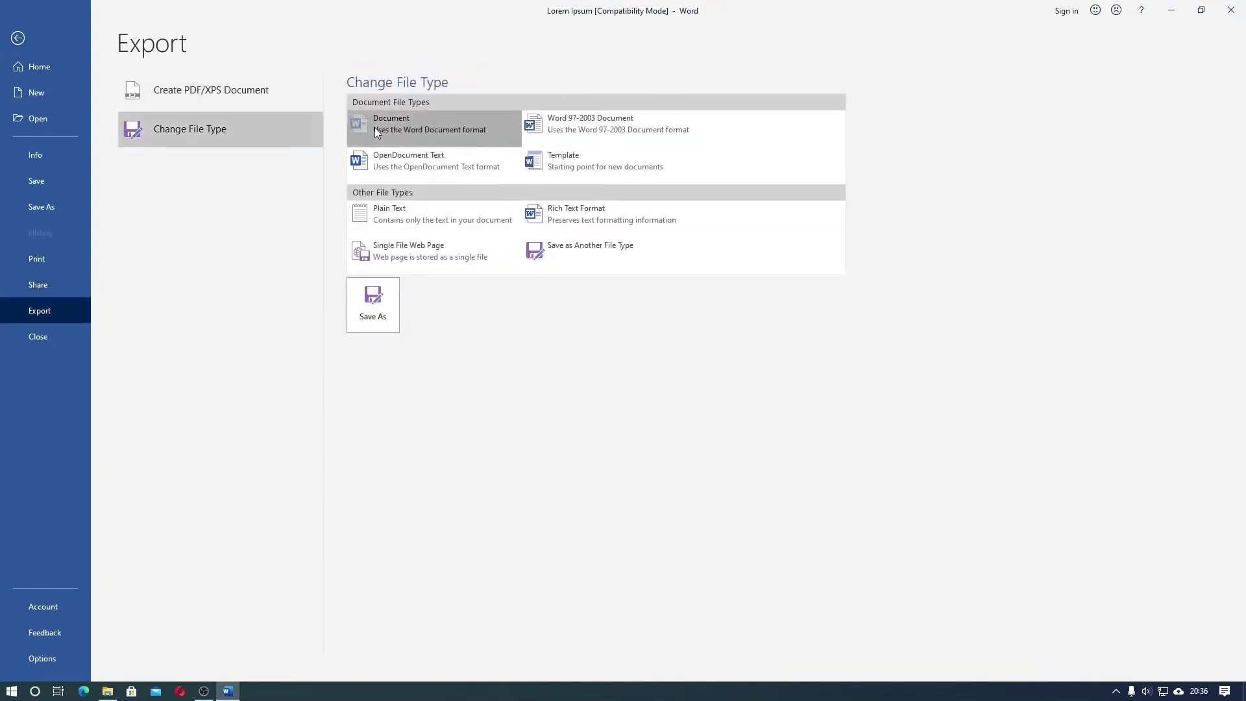
{"action": "left_click", "coordinate": [371, 305]}
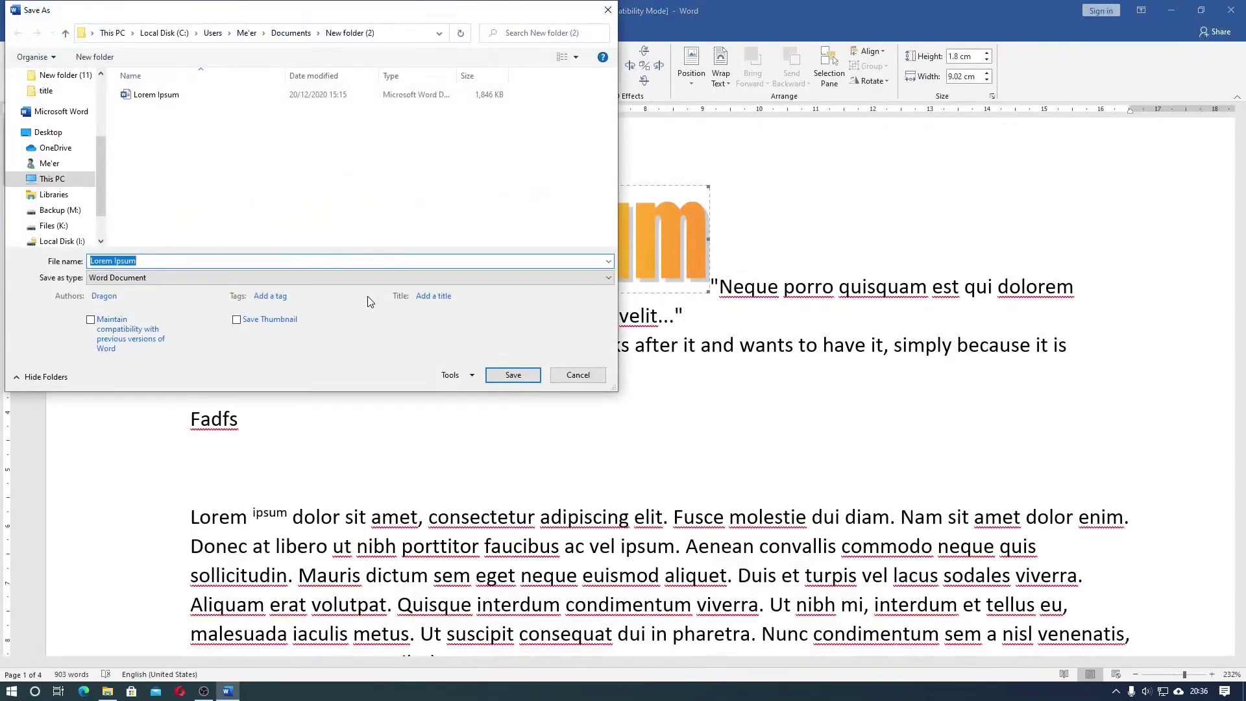
{"action": "left_click", "coordinate": [365, 261]}
{"action": "type", "text": "d"}
{"action": "type", "text": "ocx"}
{"action": "left_click", "coordinate": [512, 375]}
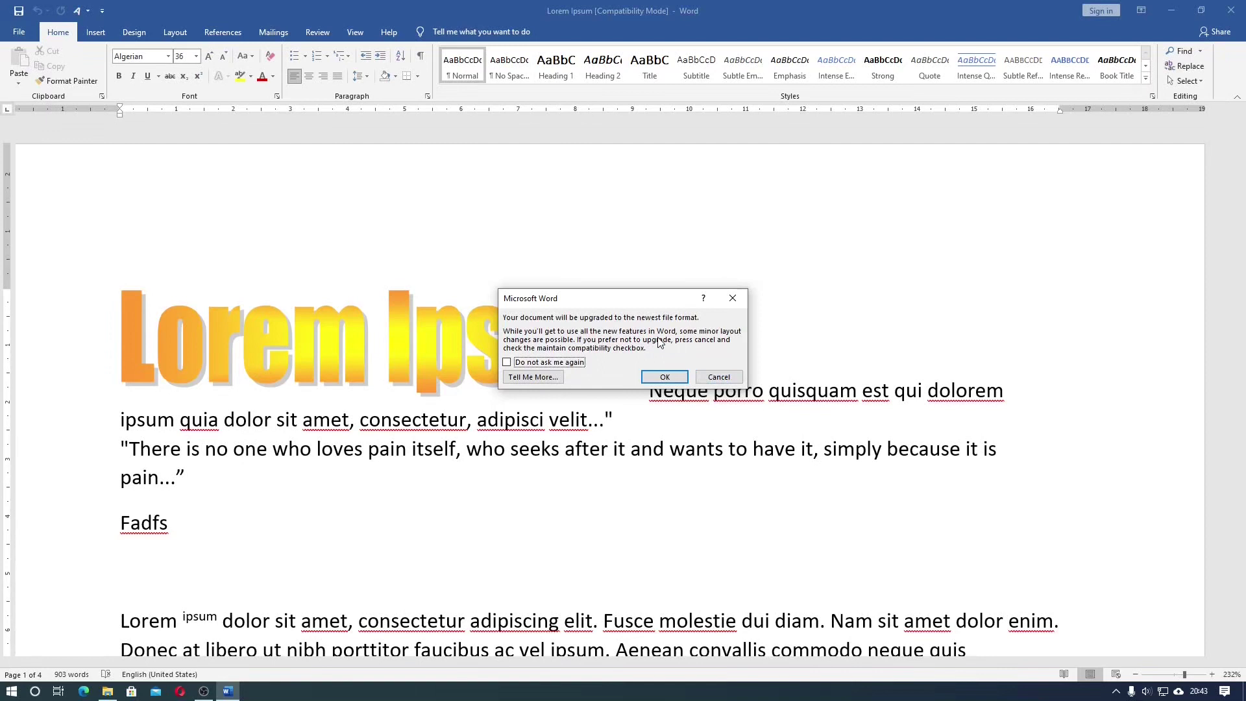
Step: Accept the upgrade to the newest format and select the gradient WordArt title
{"action": "left_click", "coordinate": [663, 377]}
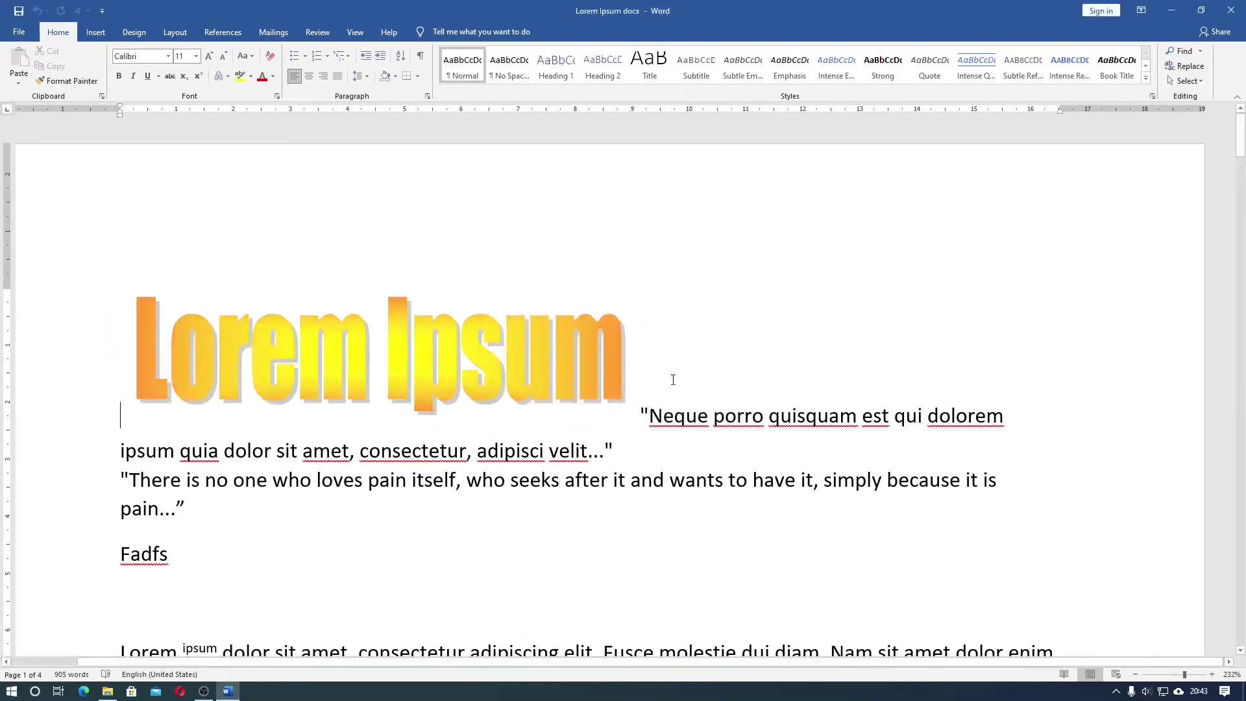
{"action": "left_click", "coordinate": [292, 353]}
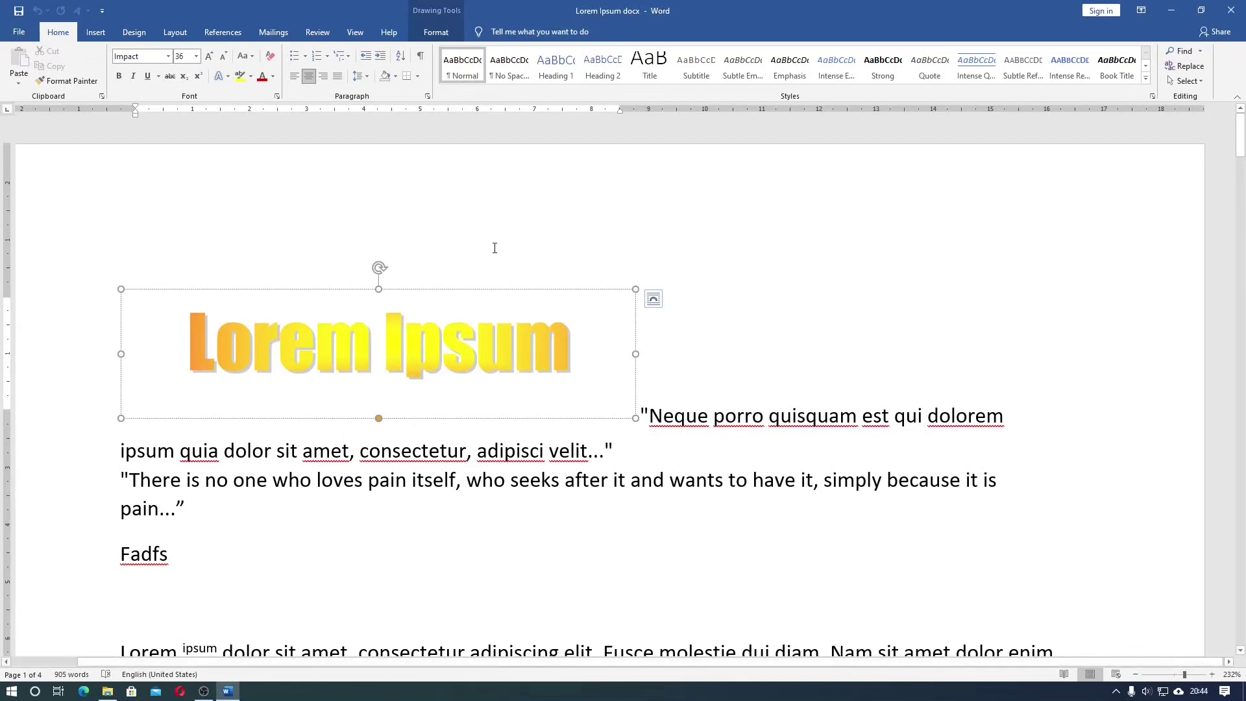
{"action": "left_click", "coordinate": [436, 33]}
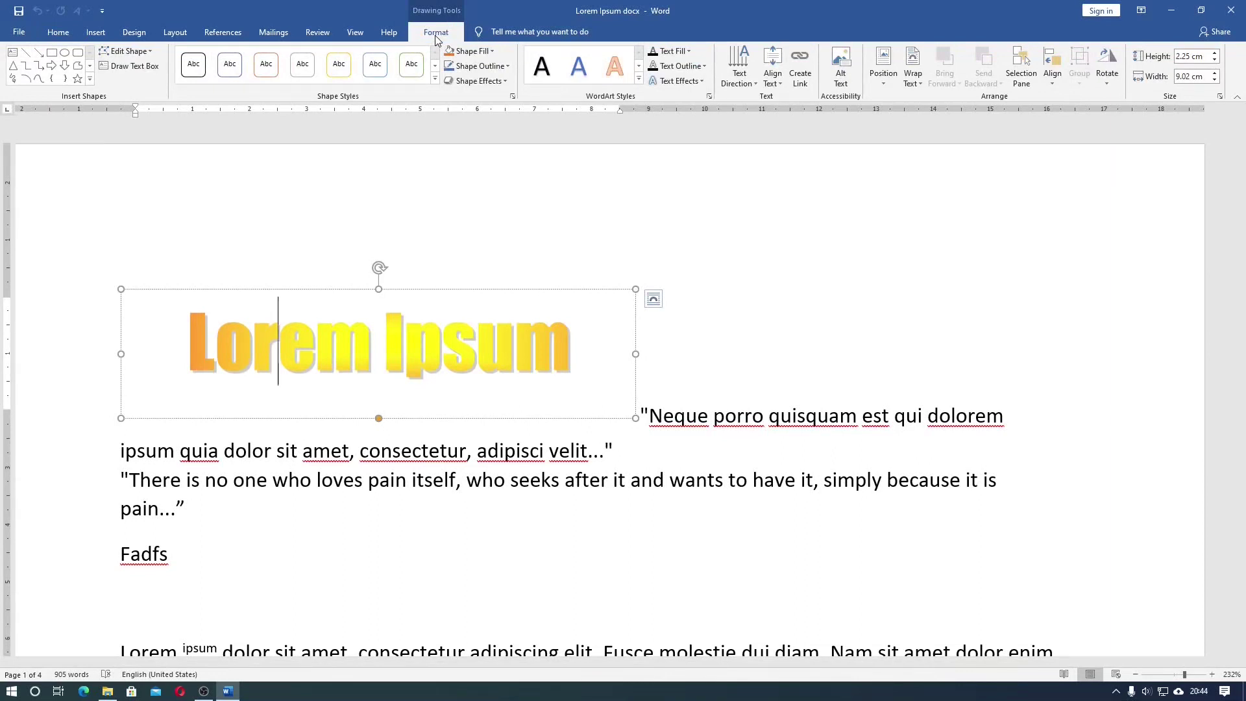
{"action": "left_click", "coordinate": [638, 80]}
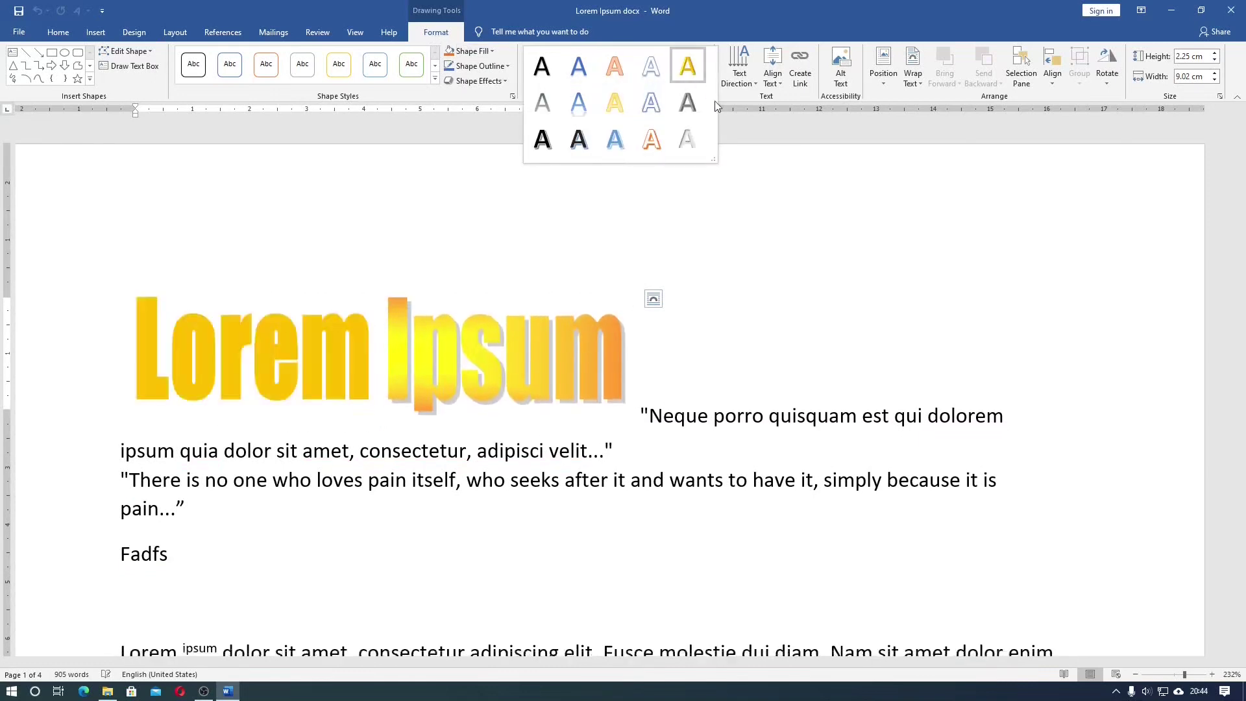
{"action": "left_click", "coordinate": [322, 260]}
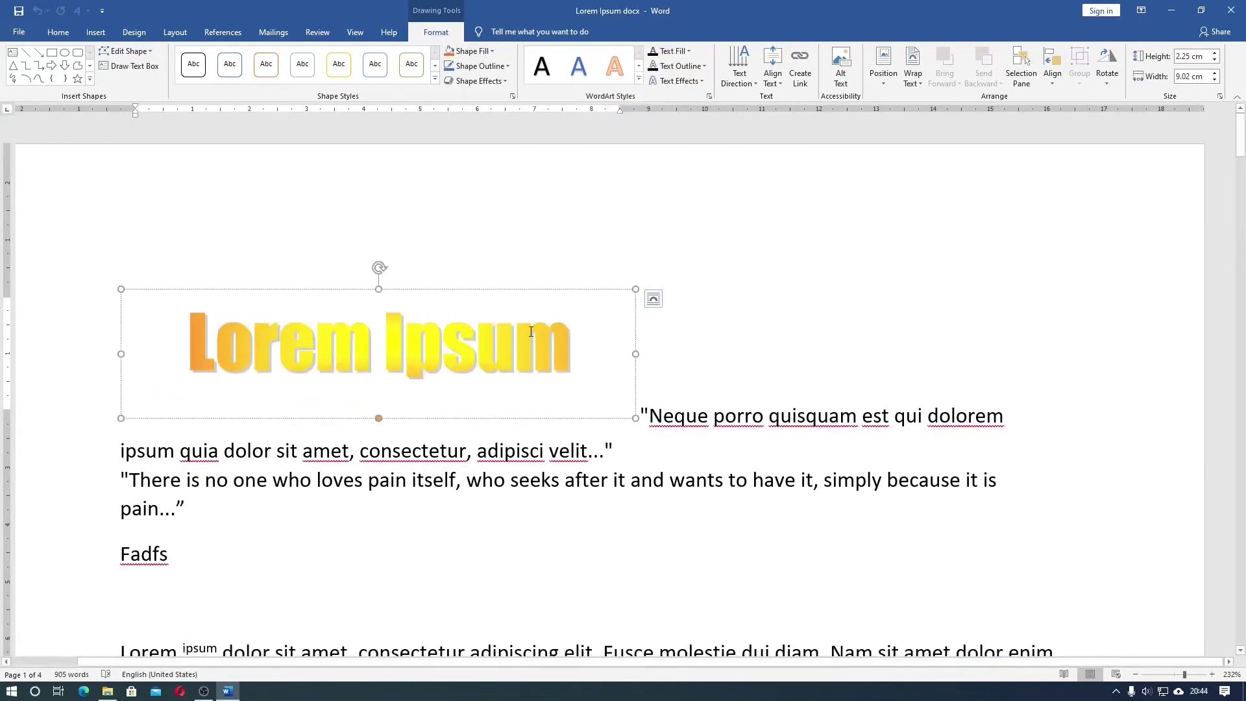
{"action": "left_click", "coordinate": [700, 328]}
{"action": "left_click", "coordinate": [540, 346]}
{"action": "left_click", "coordinate": [441, 346]}
{"action": "left_click", "coordinate": [187, 346]}
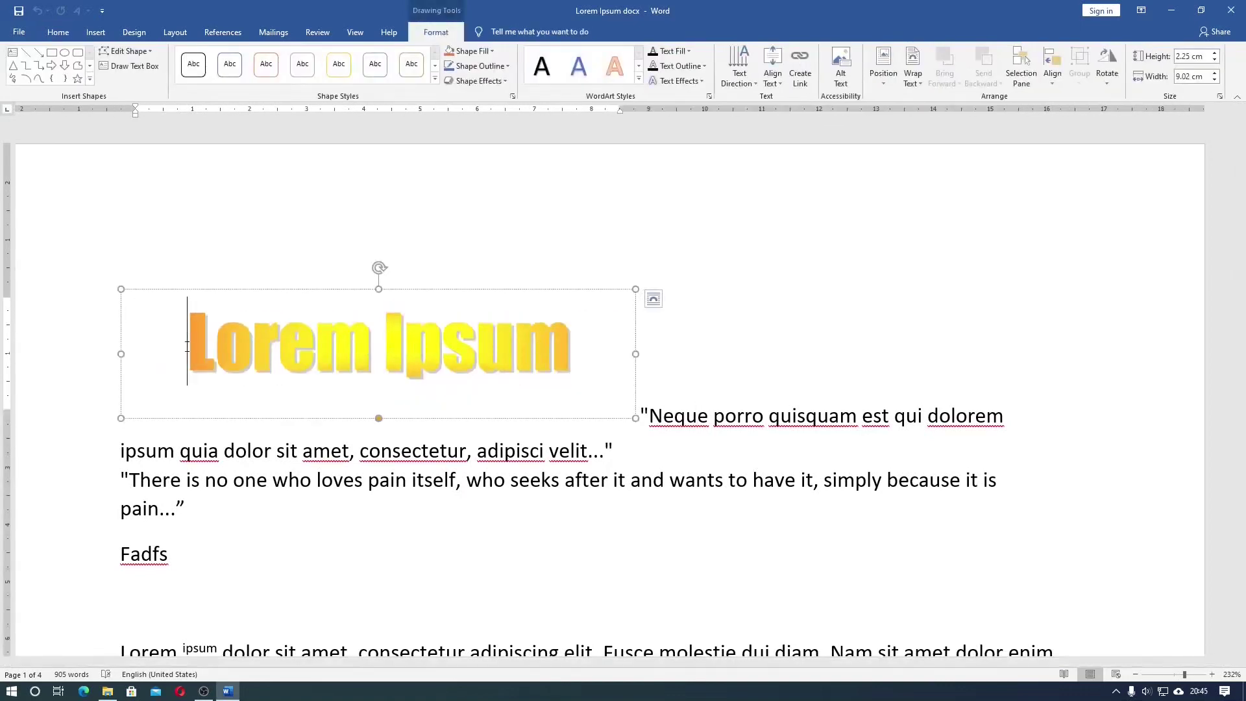